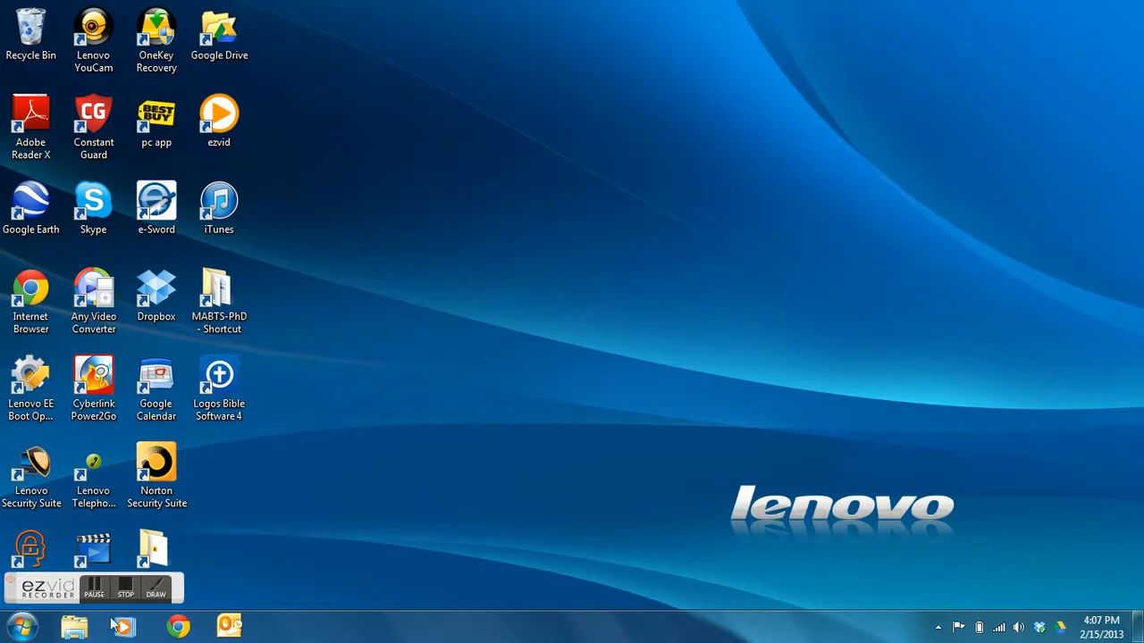
- Launch Internet Explorer from Start, enable its Menu bar, and open Internet options from the Tools gear
{"action": "left_click", "coordinate": [21, 626]}
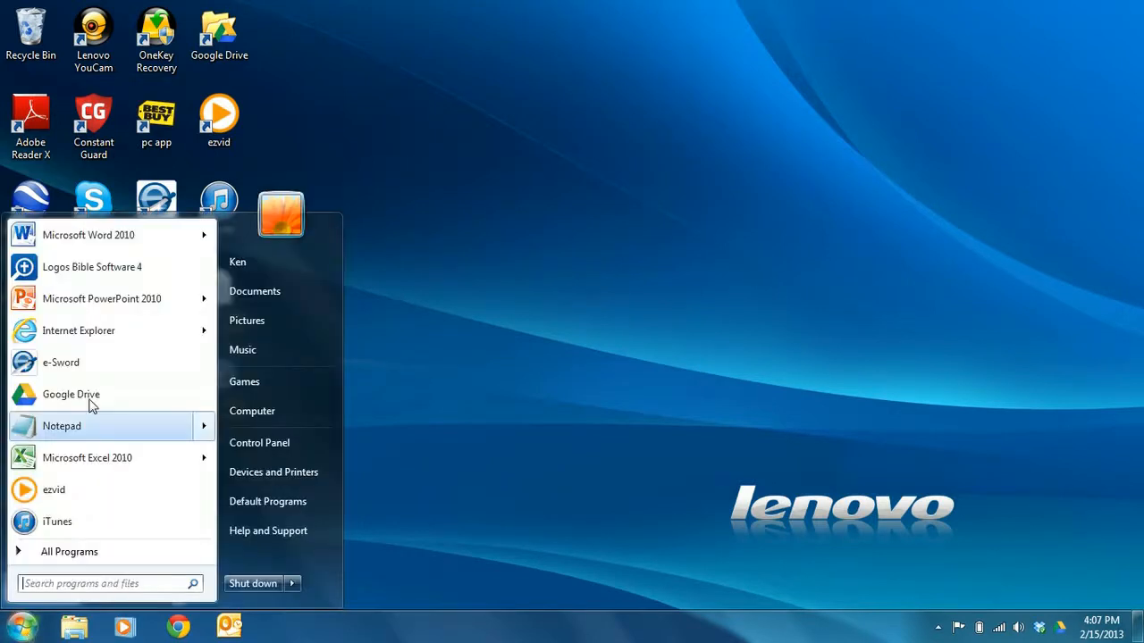
{"action": "left_click", "coordinate": [84, 331]}
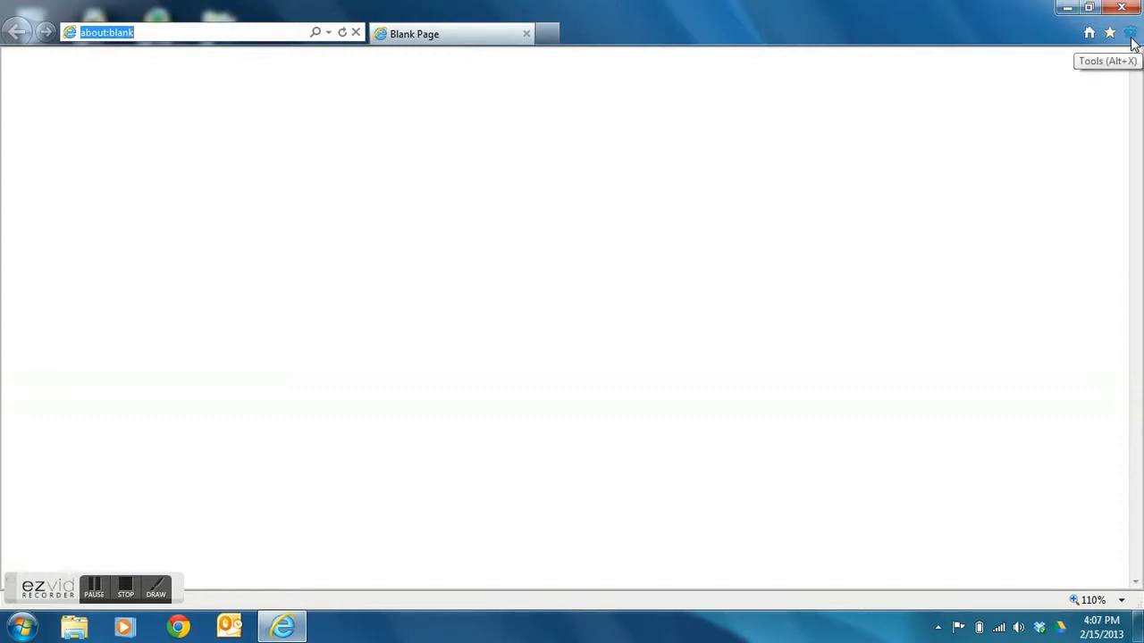
{"action": "right_click", "coordinate": [763, 36]}
{"action": "left_click", "coordinate": [801, 40]}
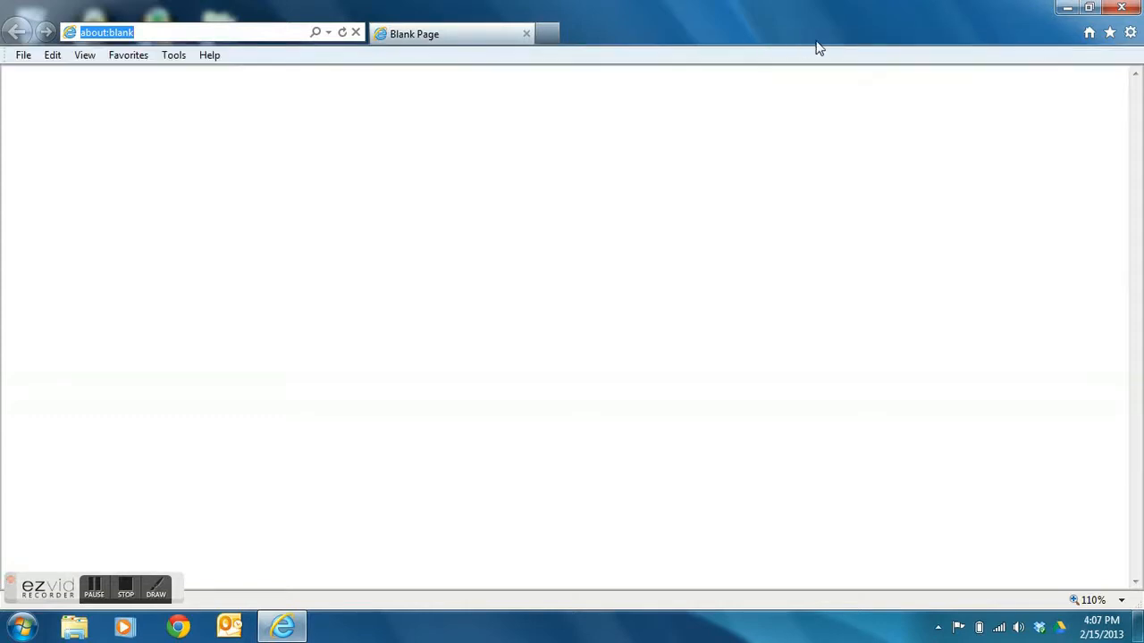
{"action": "left_click", "coordinate": [1131, 36]}
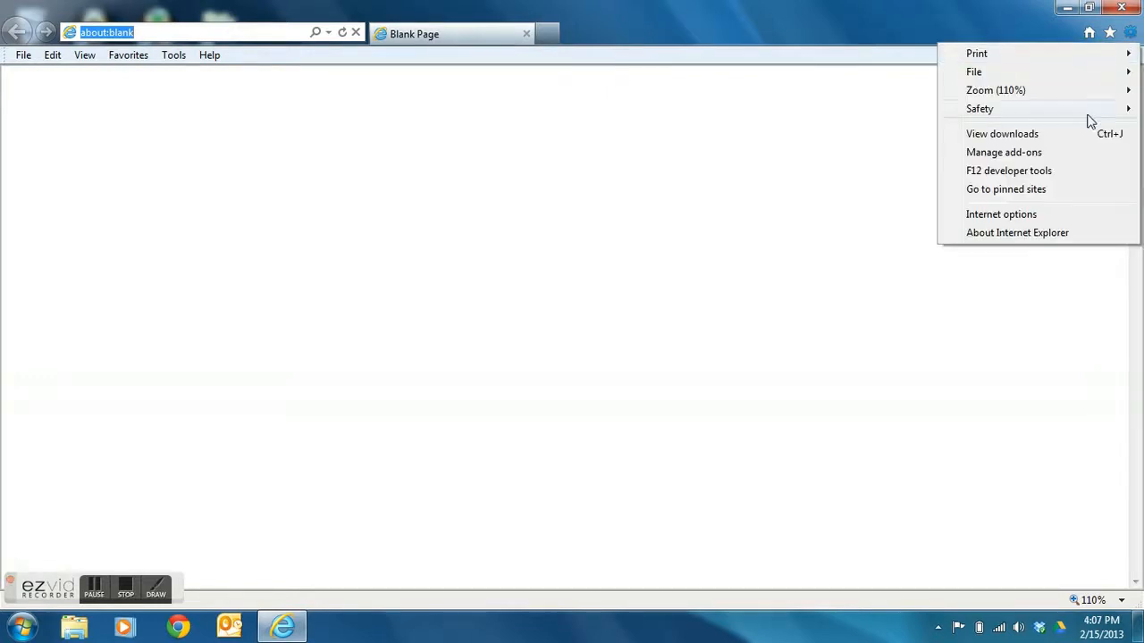
{"action": "left_click", "coordinate": [1025, 218]}
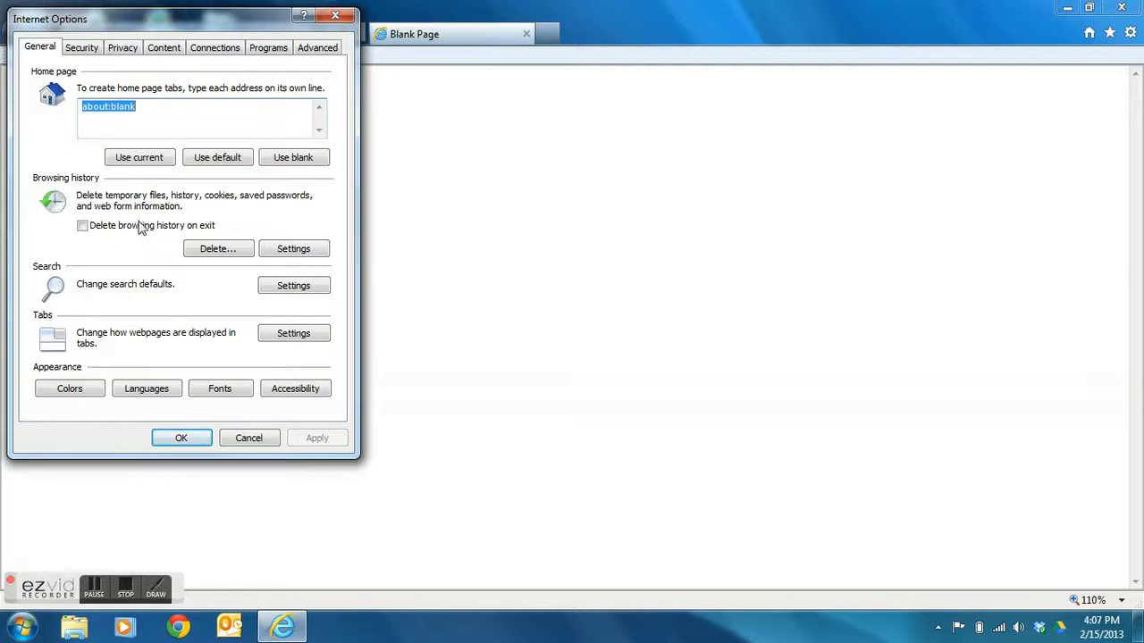
- Delete browsing data except History and Download History, then open the Browsing history Settings
{"action": "left_click", "coordinate": [219, 250]}
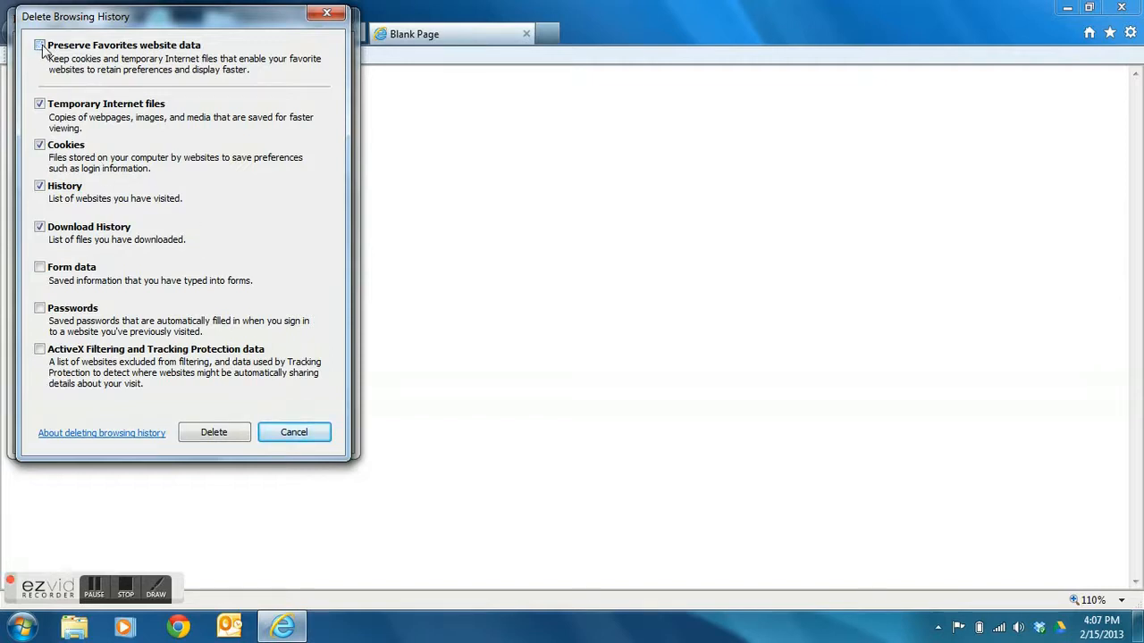
{"action": "left_click", "coordinate": [39, 186]}
{"action": "left_click", "coordinate": [40, 229]}
{"action": "left_click", "coordinate": [215, 432]}
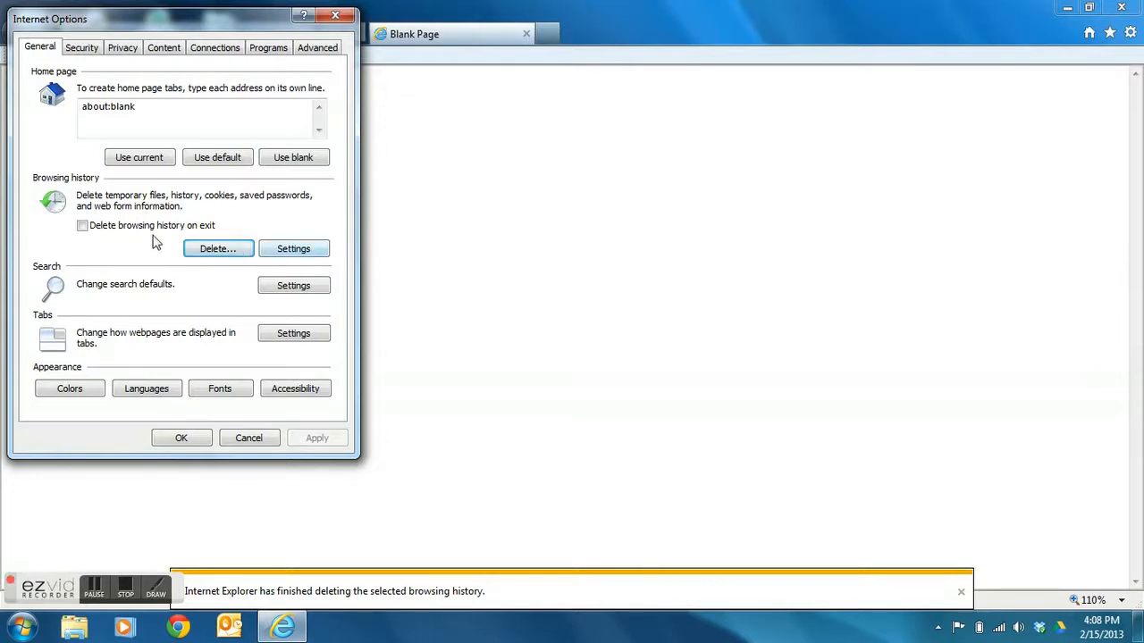
{"action": "left_click", "coordinate": [288, 258]}
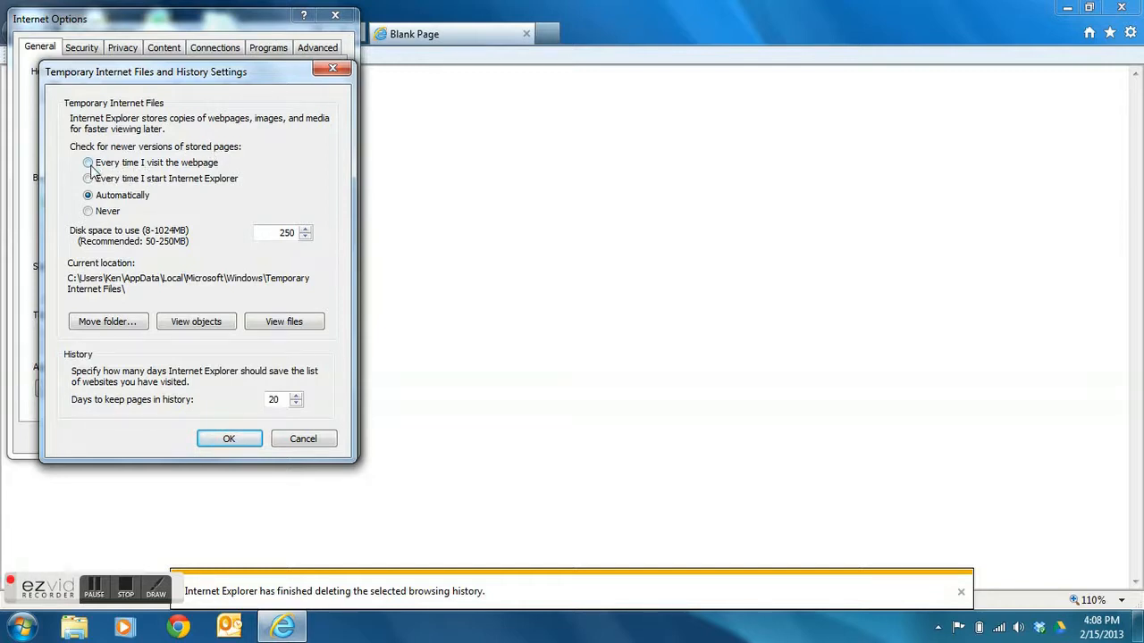
- Confirm the Temporary Internet Files settings with OK and go to the Security tab
{"action": "left_click", "coordinate": [230, 441]}
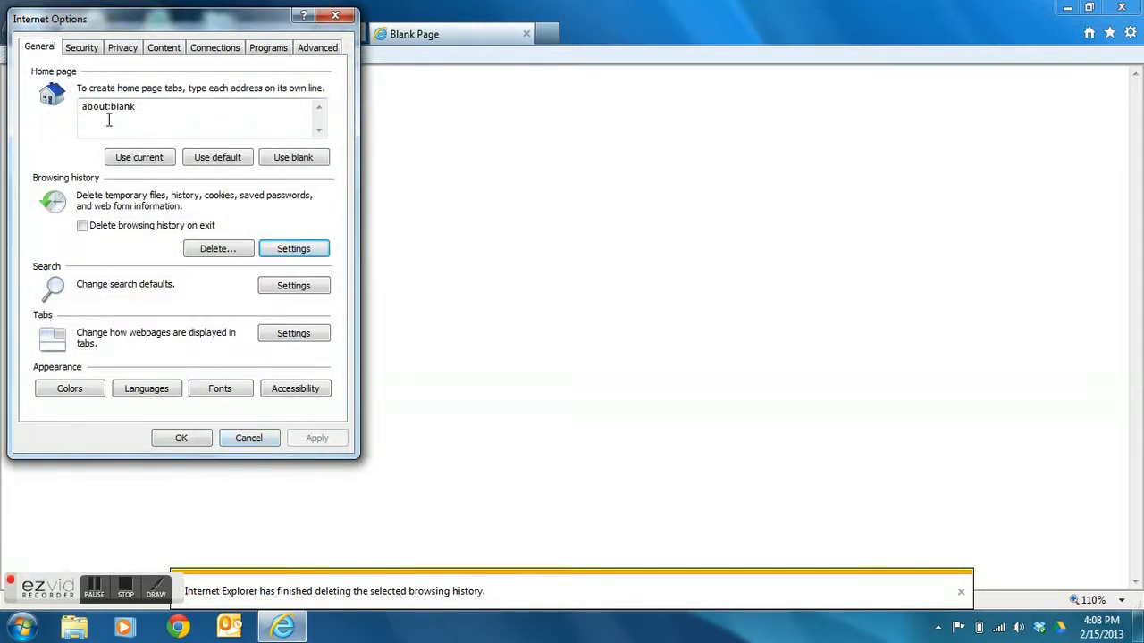
{"action": "left_click", "coordinate": [81, 49]}
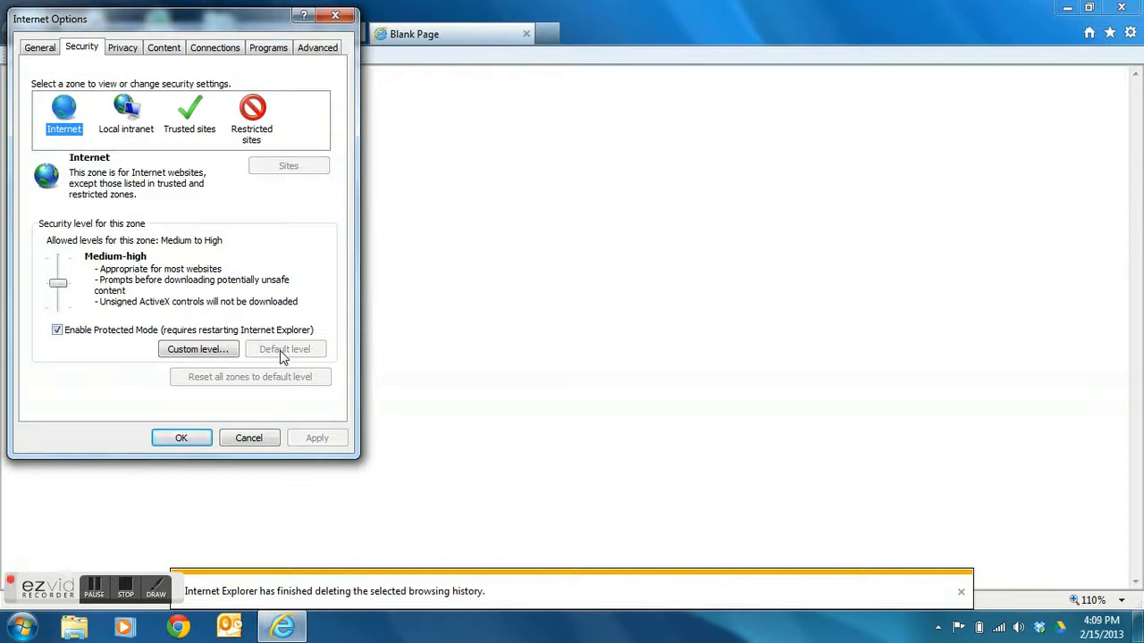
- Select the Trusted sites zone, leaving the Internet zone at Medium-high
{"action": "mouse_move", "coordinate": [58, 291]}
{"action": "left_mouse_down"}
{"action": "mouse_move", "coordinate": [58, 261]}
{"action": "mouse_move", "coordinate": [64, 292]}
{"action": "left_mouse_up"}
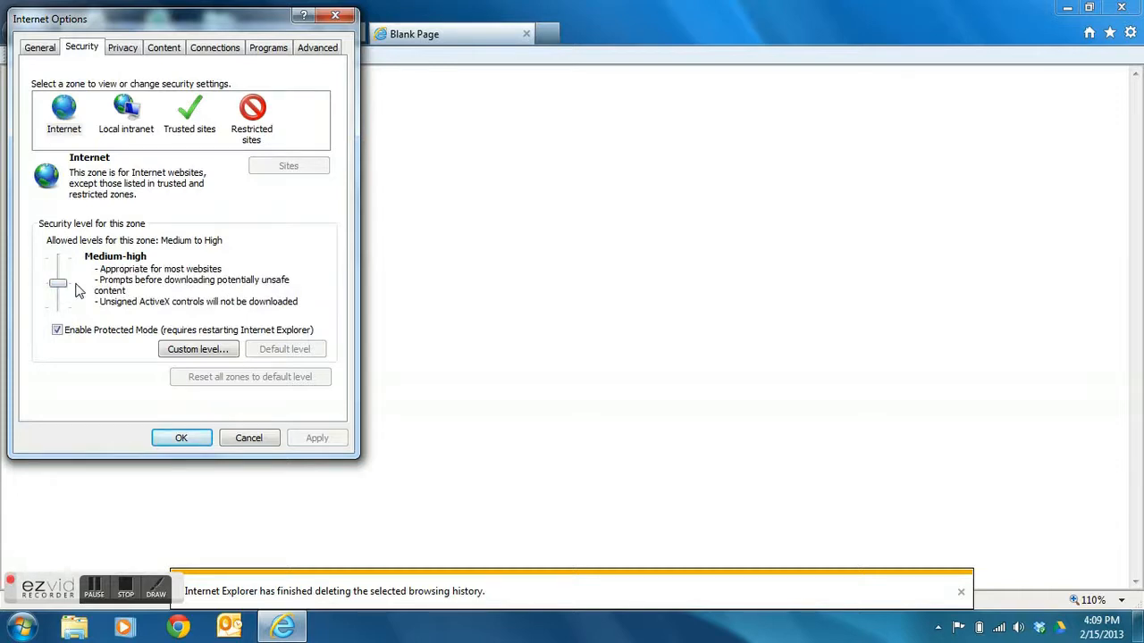
{"action": "left_click", "coordinate": [186, 122]}
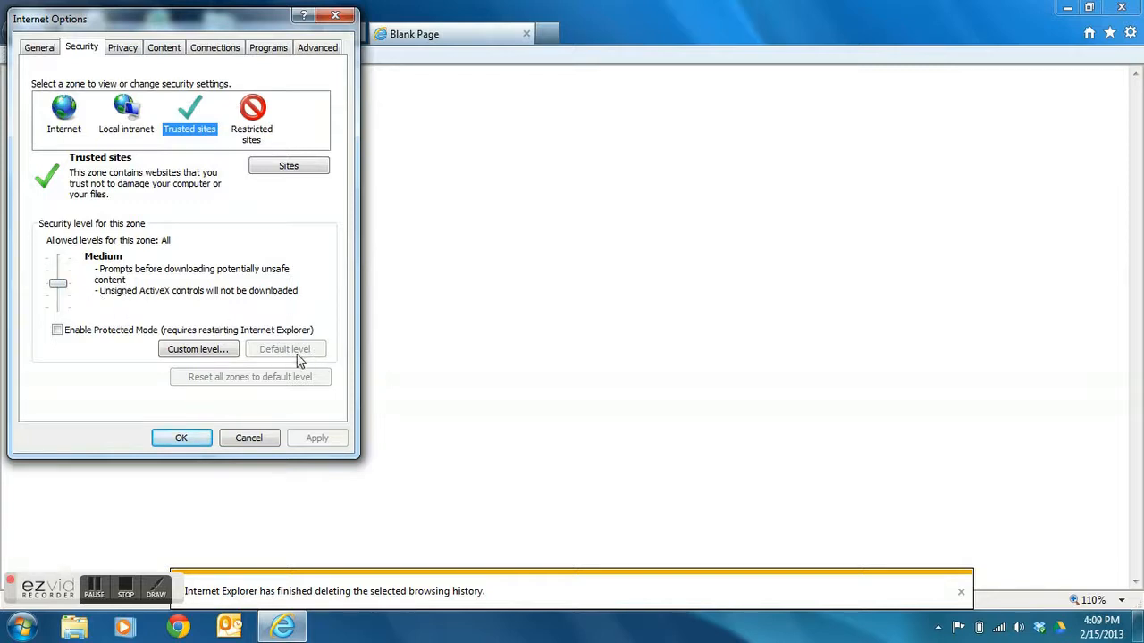
{"action": "left_click", "coordinate": [59, 284]}
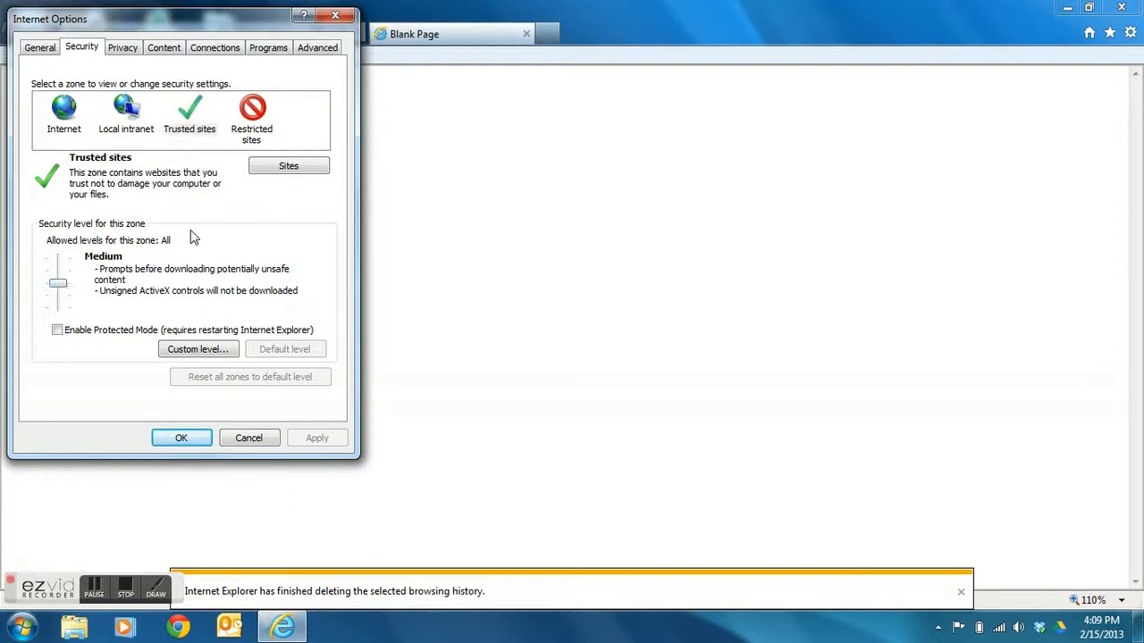
{"action": "left_click", "coordinate": [288, 170]}
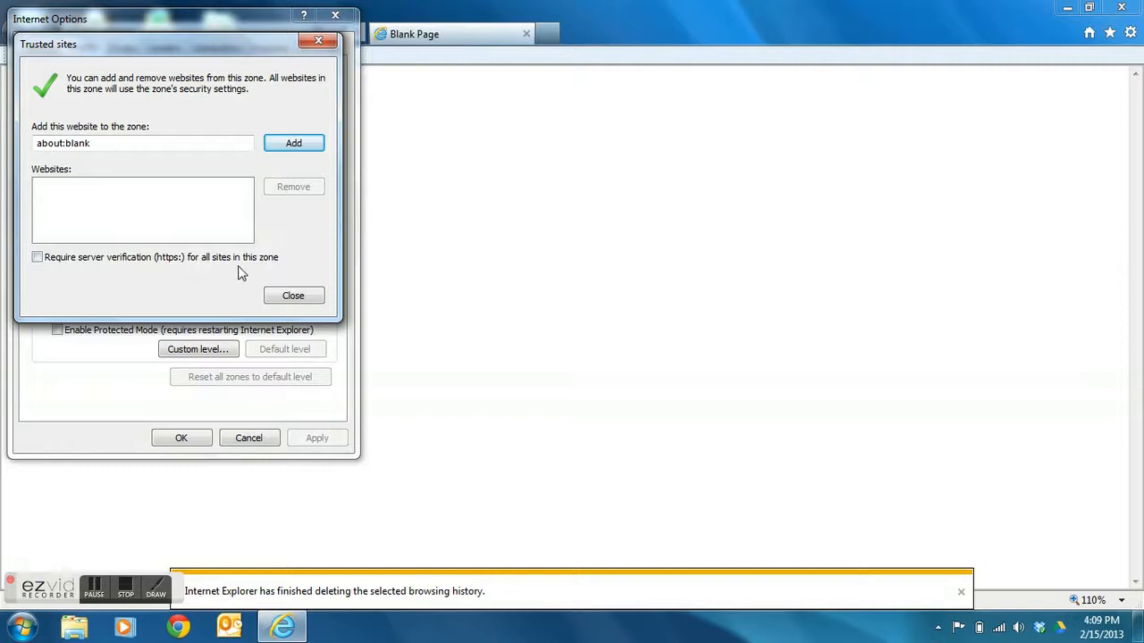
{"action": "left_click", "coordinate": [110, 145]}
{"action": "left_click_drag", "start_coordinate": [111, 145], "coordinate": [14, 141]}
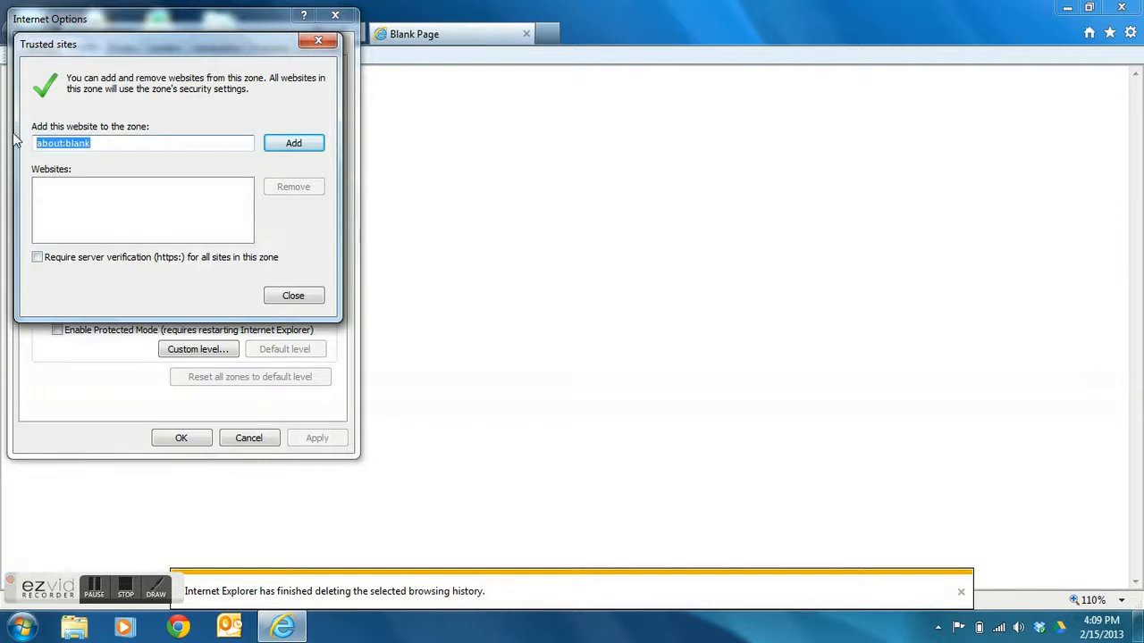
{"action": "type", "text": "http:"}
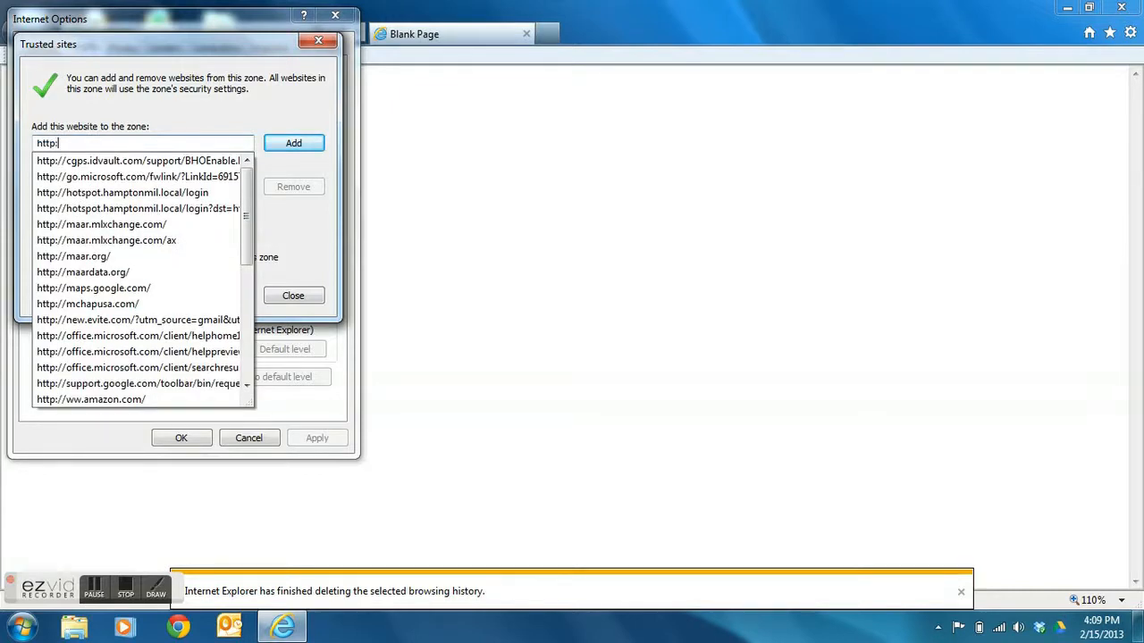
{"action": "type", "text": "//m"}
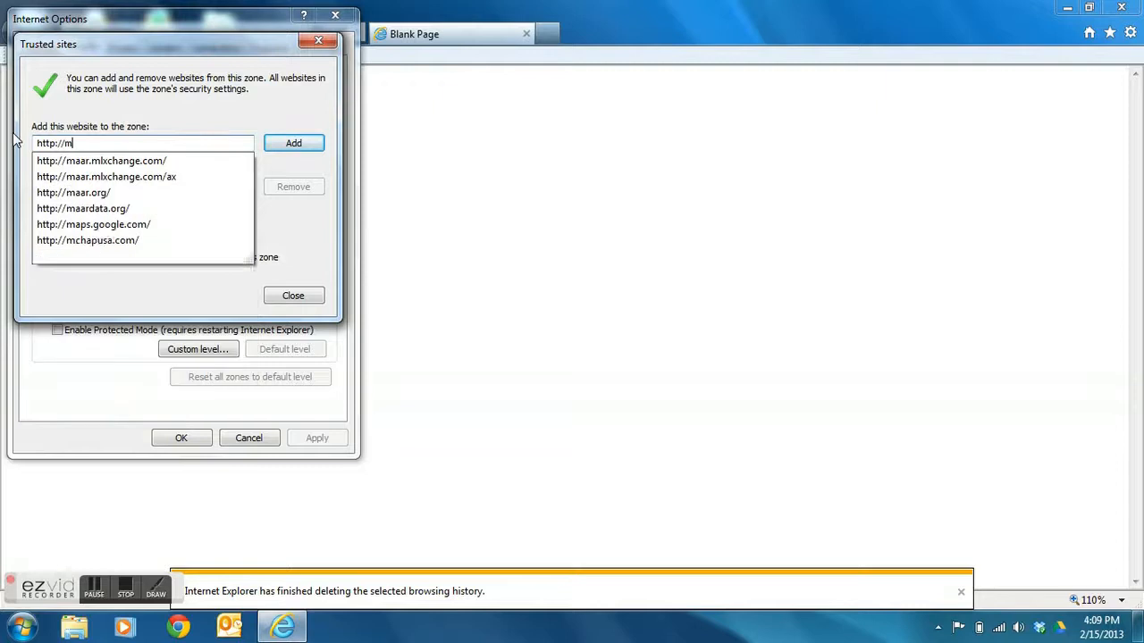
{"action": "type", "text": "aar.ml"}
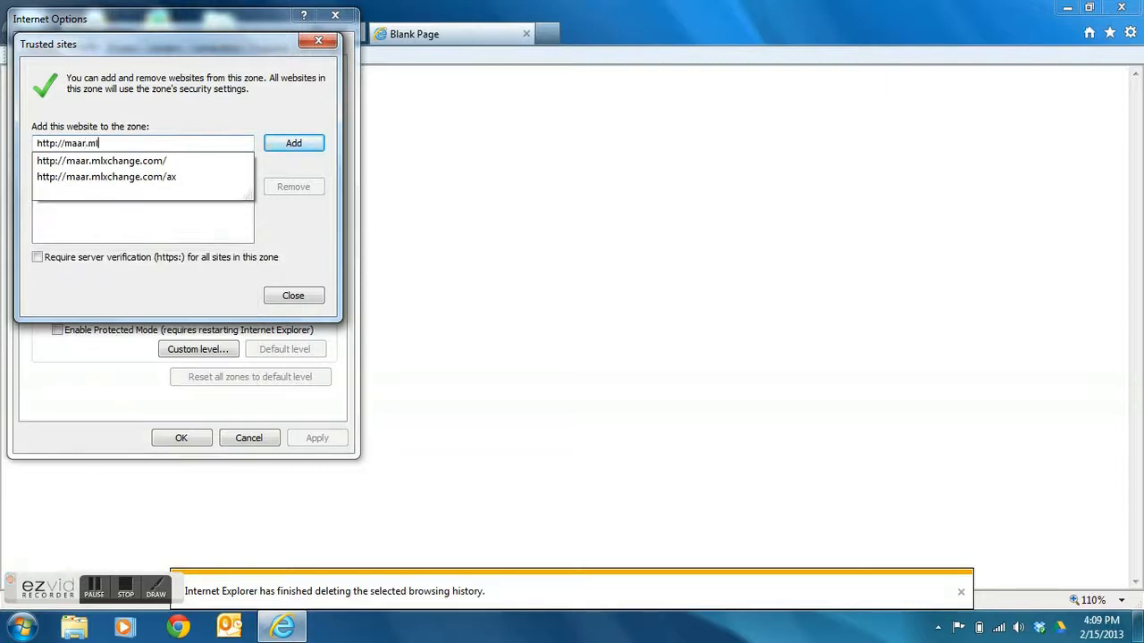
{"action": "type", "text": "xchange.com"}
{"action": "left_click", "coordinate": [273, 146]}
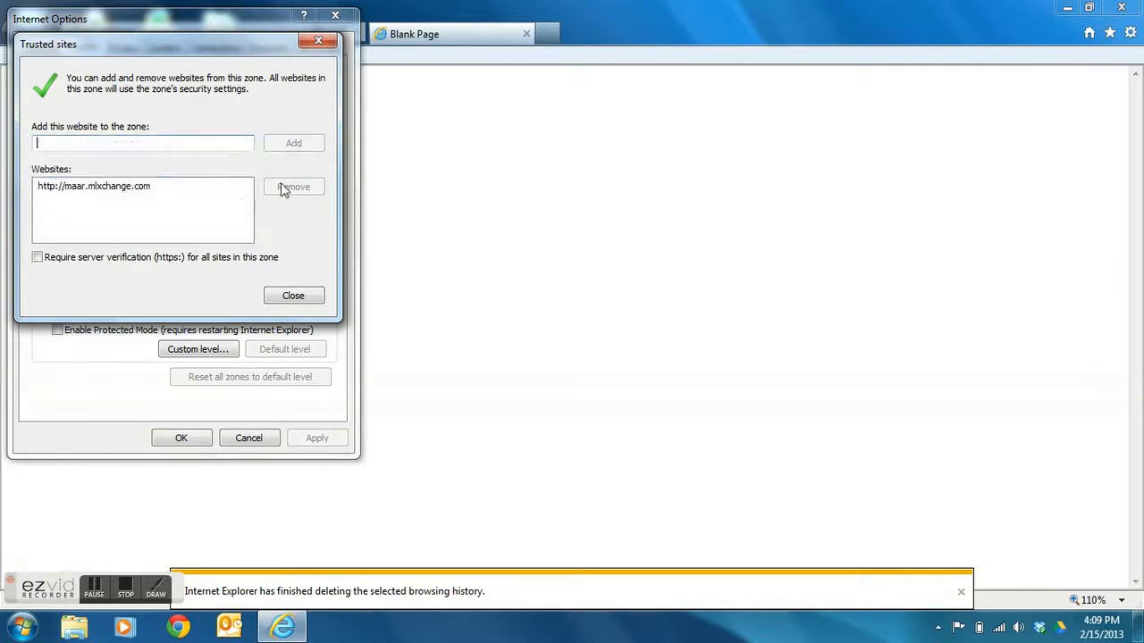
{"action": "left_click", "coordinate": [308, 296]}
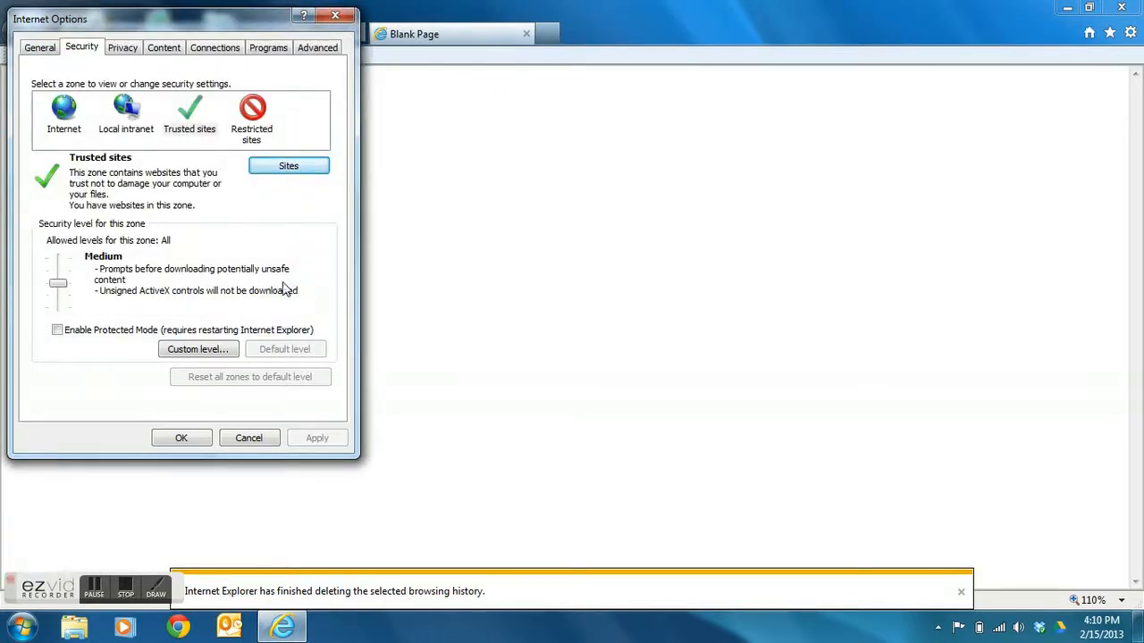
- On the Privacy tab, add maar.mlxchange.com to the Pop-up Blocker's allowed sites
{"action": "left_click", "coordinate": [123, 49]}
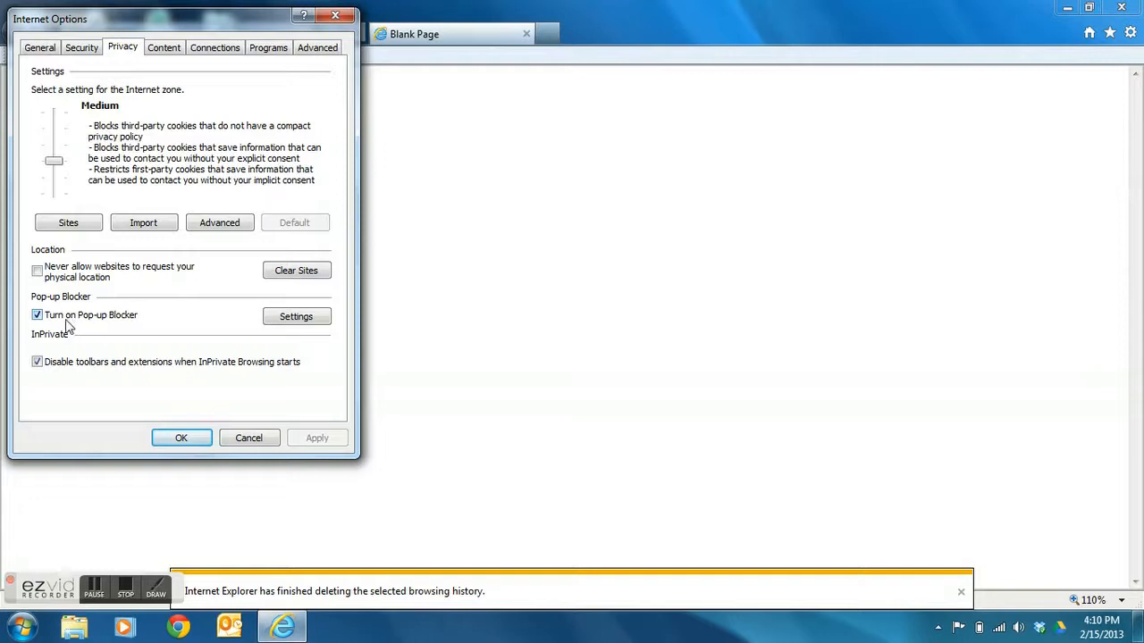
{"action": "left_click", "coordinate": [296, 317]}
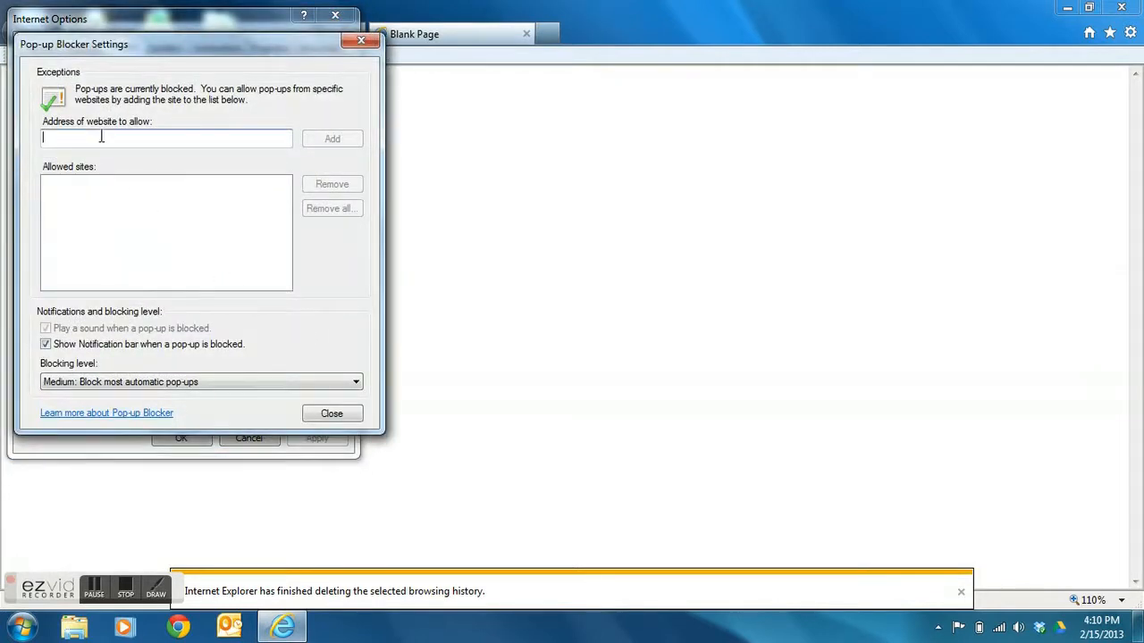
{"action": "type", "text": "maar."}
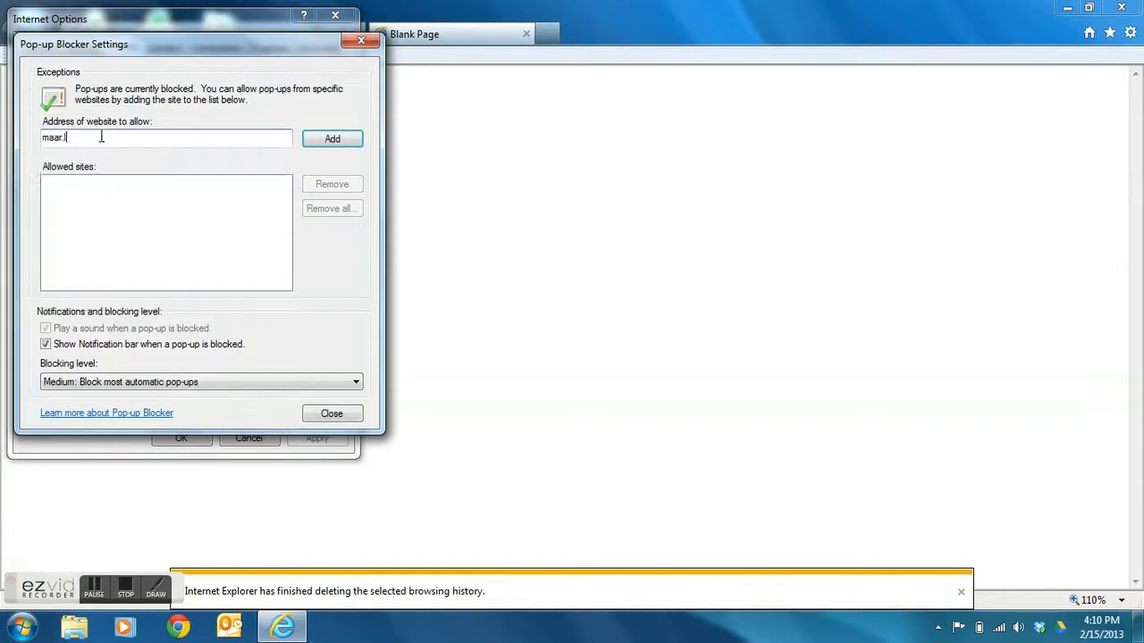
{"action": "type", "text": "mlxchange.com"}
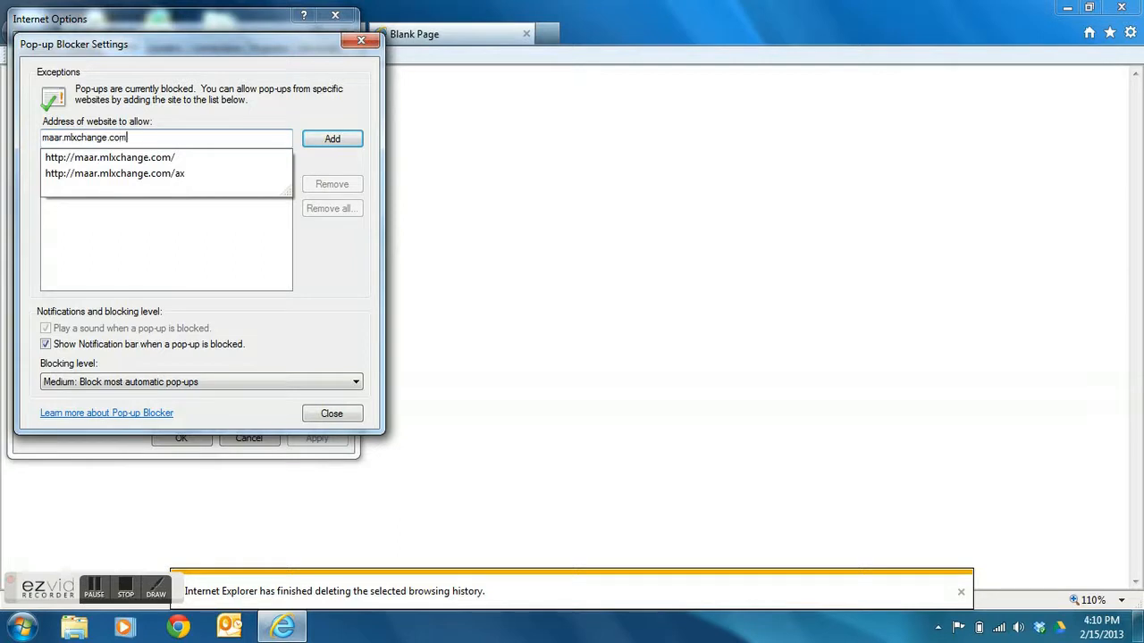
{"action": "left_click", "coordinate": [327, 143]}
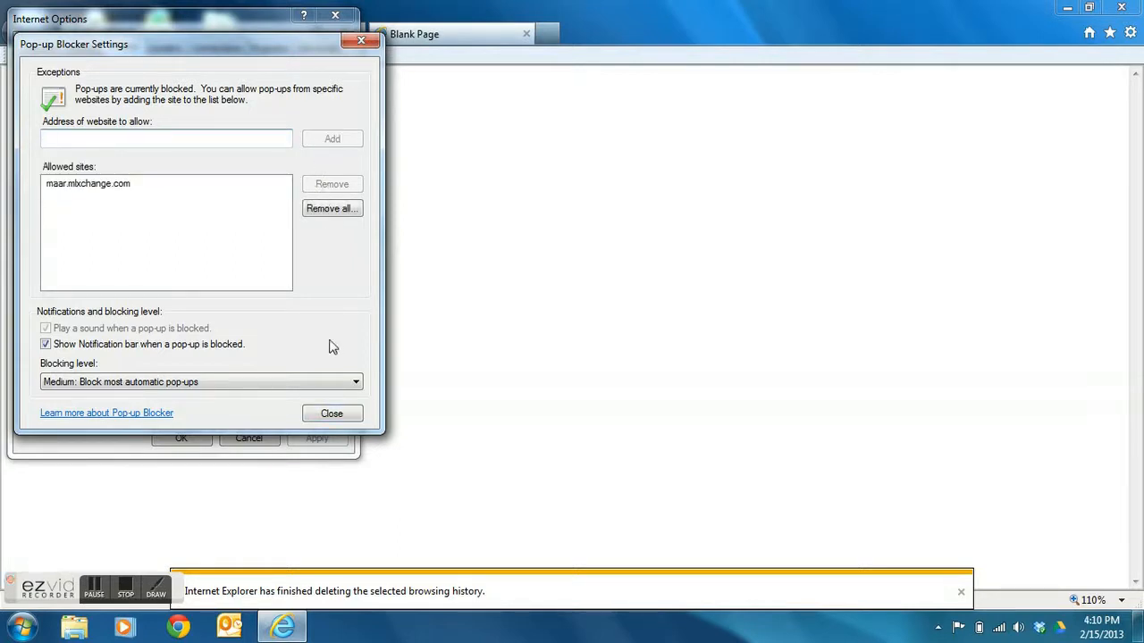
{"action": "left_click", "coordinate": [331, 414]}
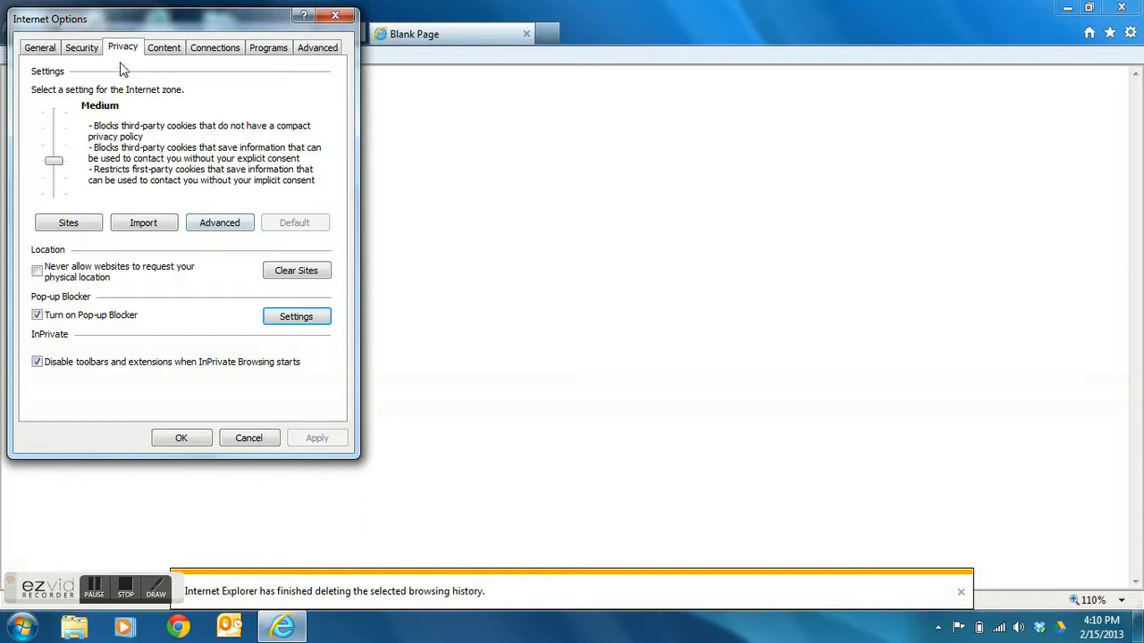
- Scroll down the Advanced tab's settings list to the browsing options
{"action": "left_click", "coordinate": [321, 50]}
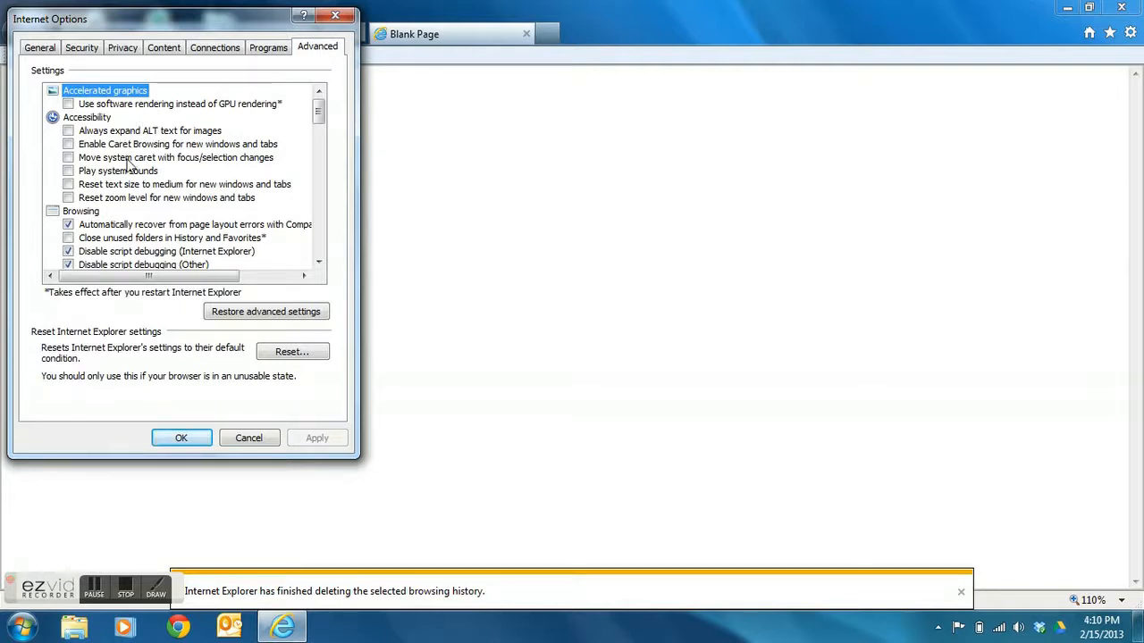
{"action": "left_click", "coordinate": [318, 262]}
{"action": "left_click", "coordinate": [318, 263]}
{"action": "left_click", "coordinate": [318, 263]}
{"action": "left_click", "coordinate": [318, 263]}
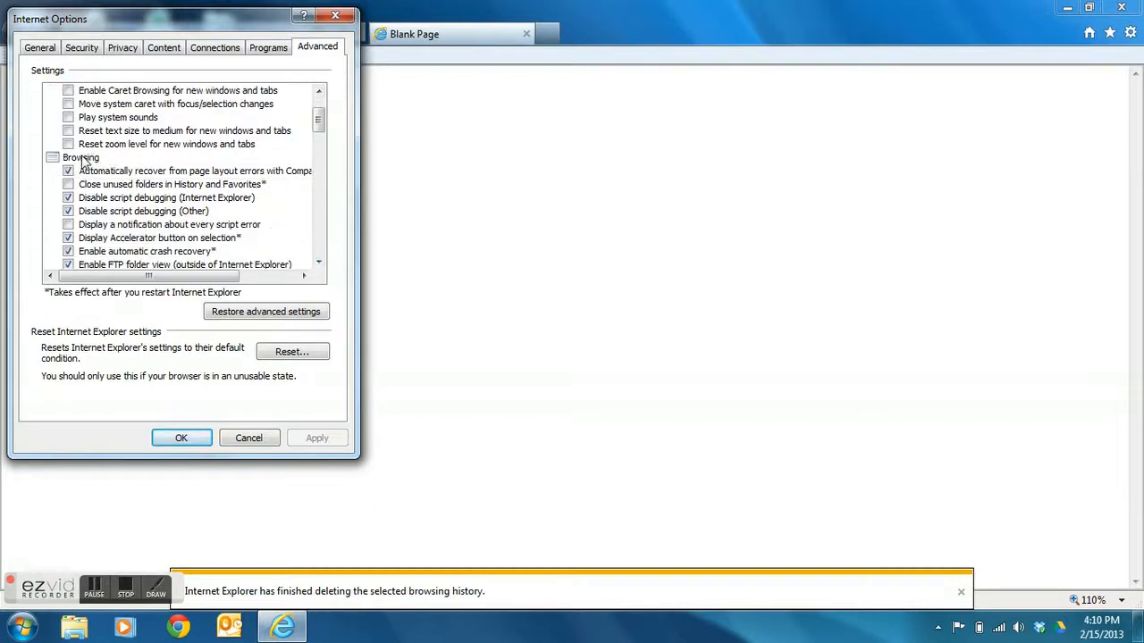
{"action": "left_click", "coordinate": [318, 262]}
{"action": "left_click", "coordinate": [318, 263]}
{"action": "left_click", "coordinate": [318, 263]}
{"action": "left_click", "coordinate": [318, 263]}
{"action": "left_click", "coordinate": [318, 263]}
{"action": "left_click", "coordinate": [318, 263]}
{"action": "left_click", "coordinate": [318, 263]}
{"action": "left_click", "coordinate": [318, 263]}
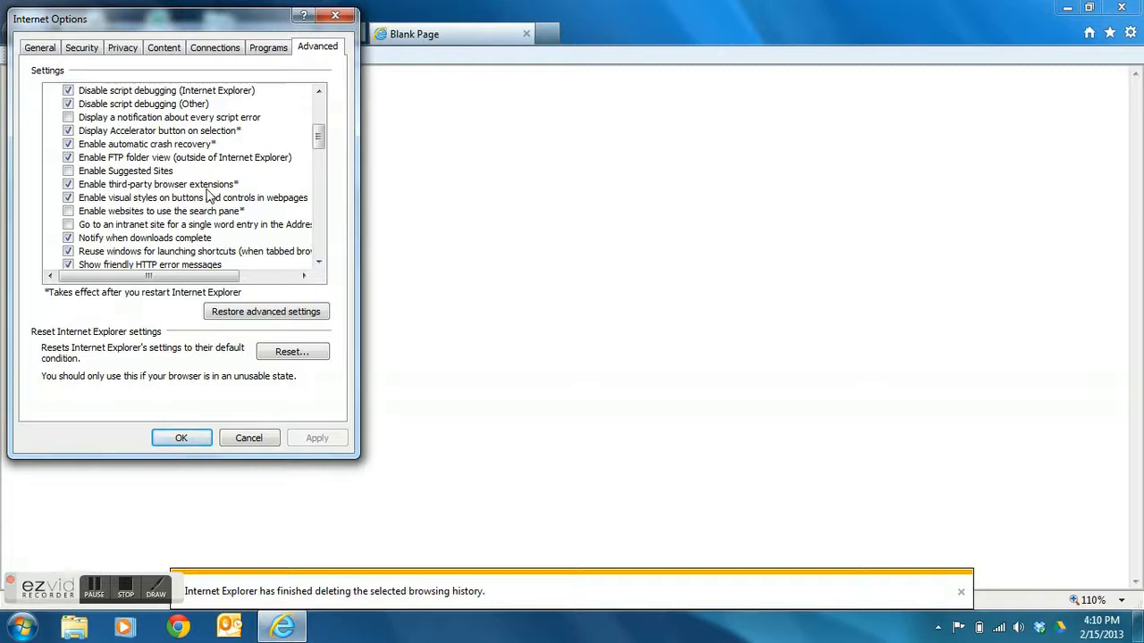
- Uncheck 'Enable third-party browser extensions' and 'Show friendly HTTP error messages', then Apply and OK
{"action": "left_click", "coordinate": [68, 185]}
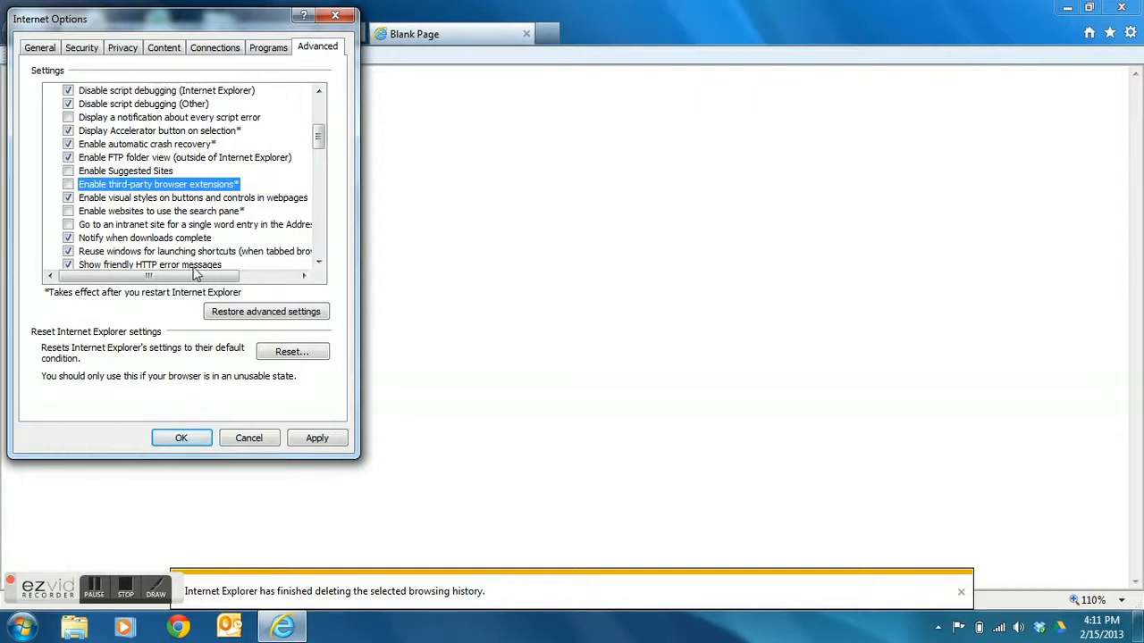
{"action": "left_click", "coordinate": [69, 266]}
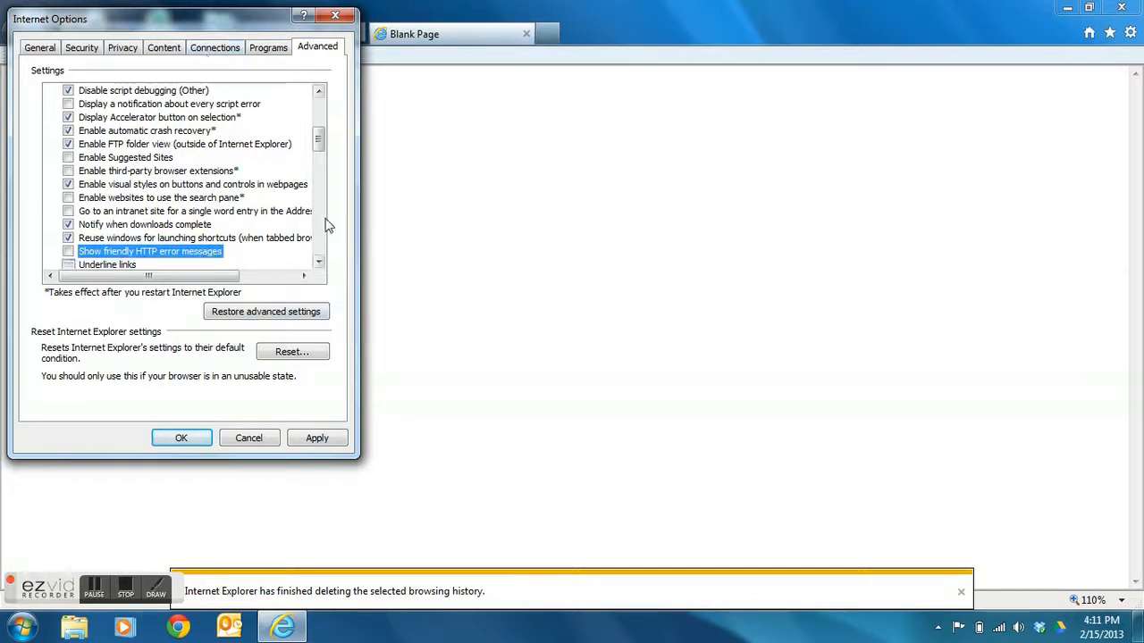
{"action": "left_click", "coordinate": [323, 437]}
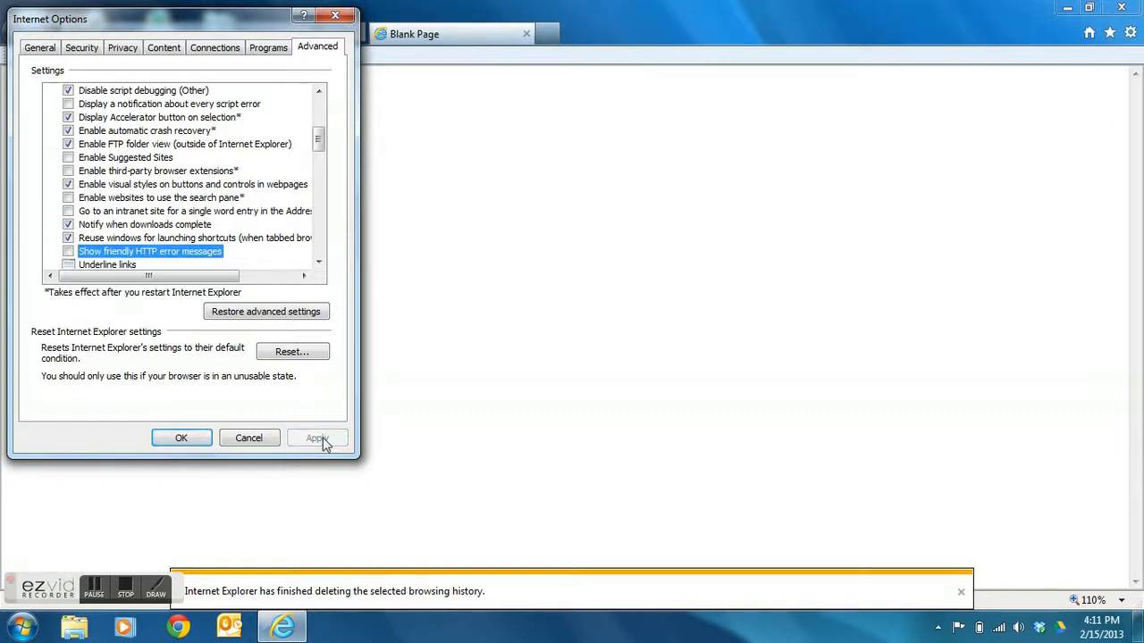
{"action": "left_click", "coordinate": [179, 439]}
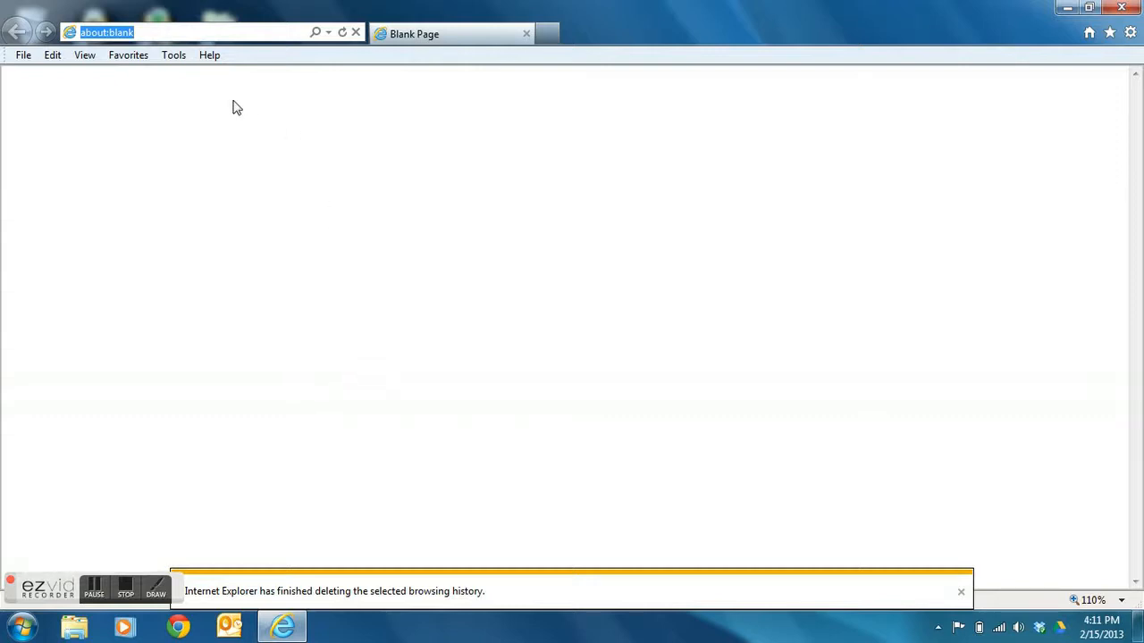
- Turn ActiveX Filtering off in the Tools menu, confirm it, and close Internet Explorer
{"action": "left_click", "coordinate": [173, 54]}
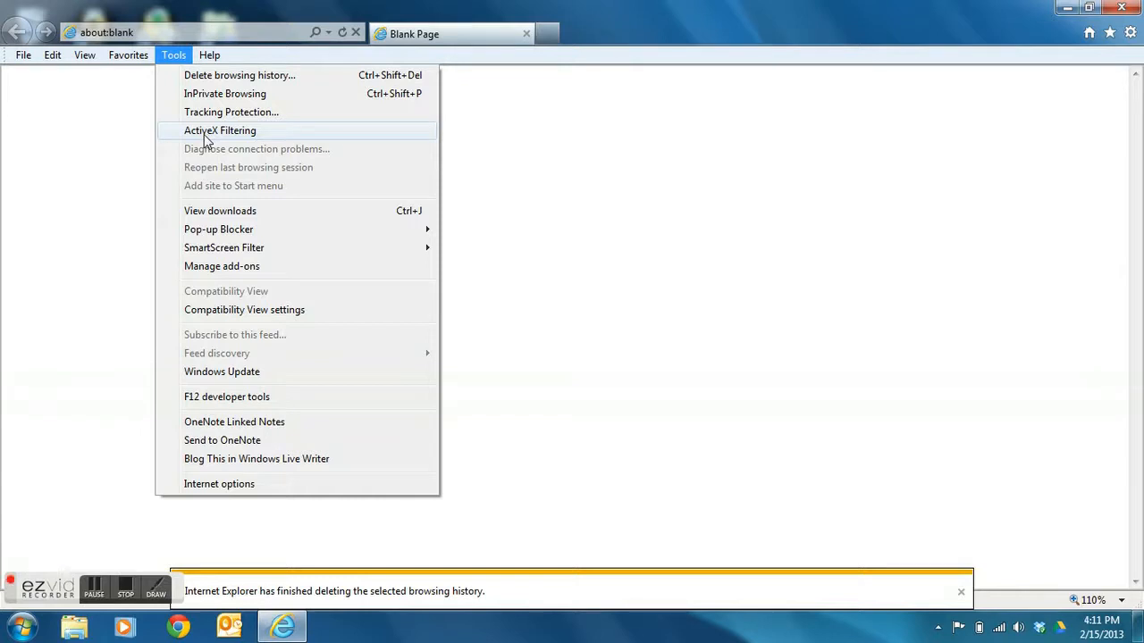
{"action": "left_click", "coordinate": [204, 138]}
{"action": "left_click", "coordinate": [171, 58]}
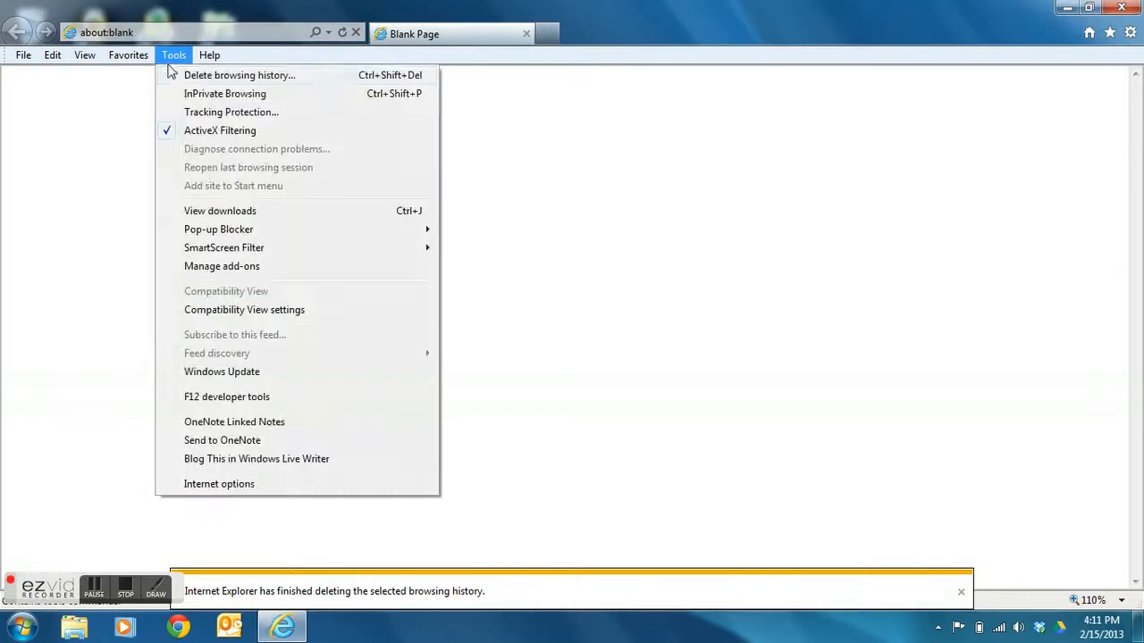
{"action": "left_click", "coordinate": [190, 134]}
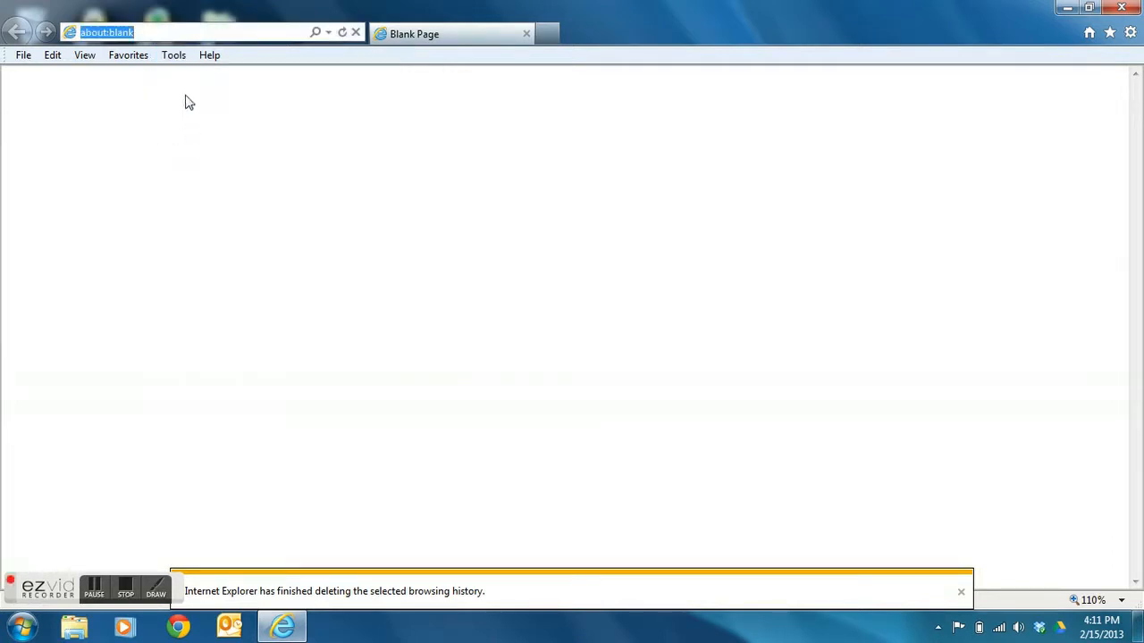
{"action": "left_click", "coordinate": [175, 57]}
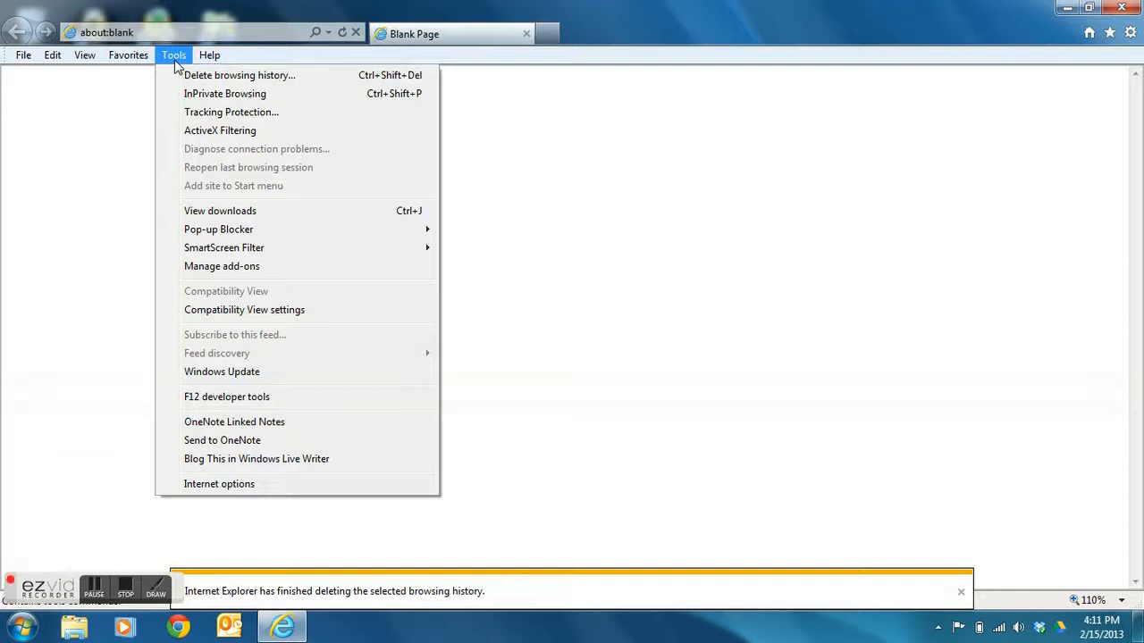
{"action": "left_click", "coordinate": [670, 14]}
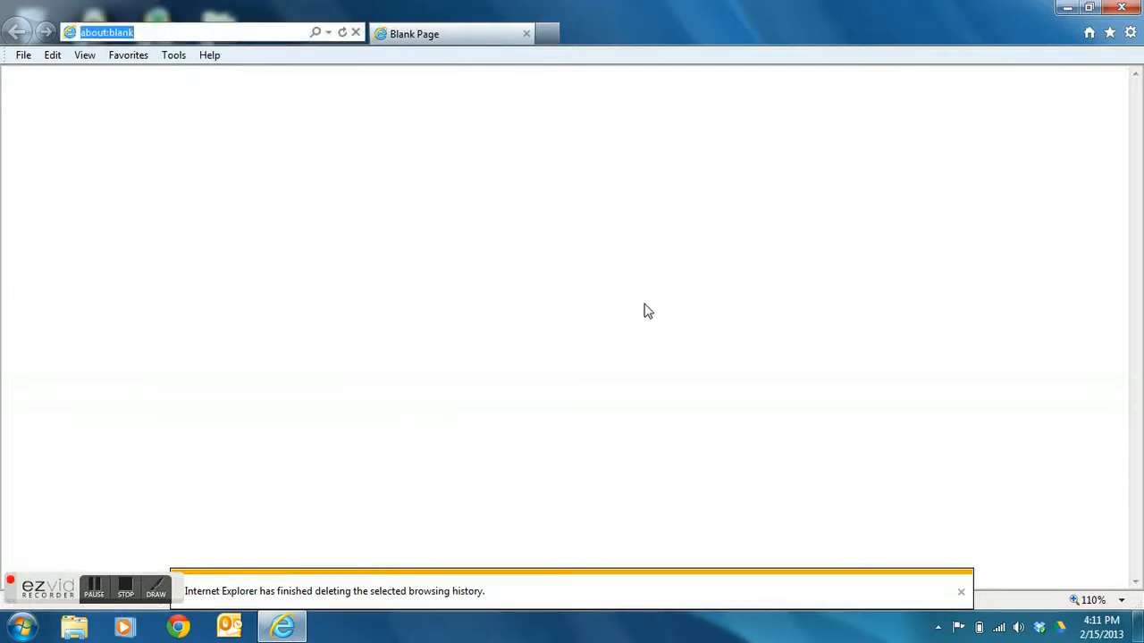
{"action": "left_click", "coordinate": [1124, 8]}
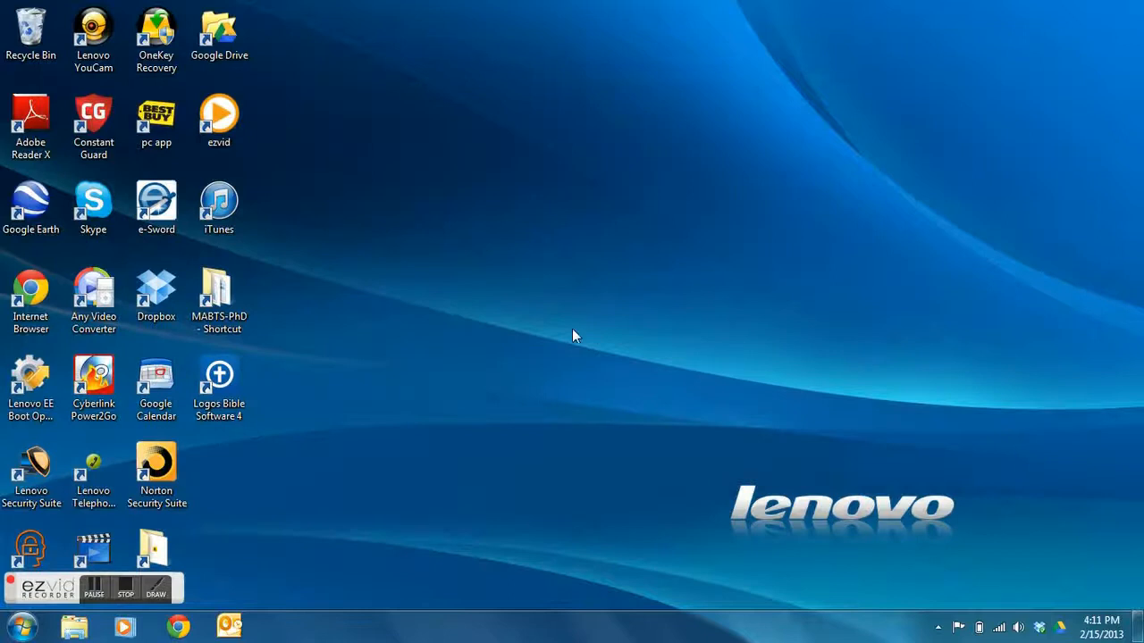
- Relaunch Internet Explorer from the Start menu's All Programs list
{"action": "left_click", "coordinate": [22, 628]}
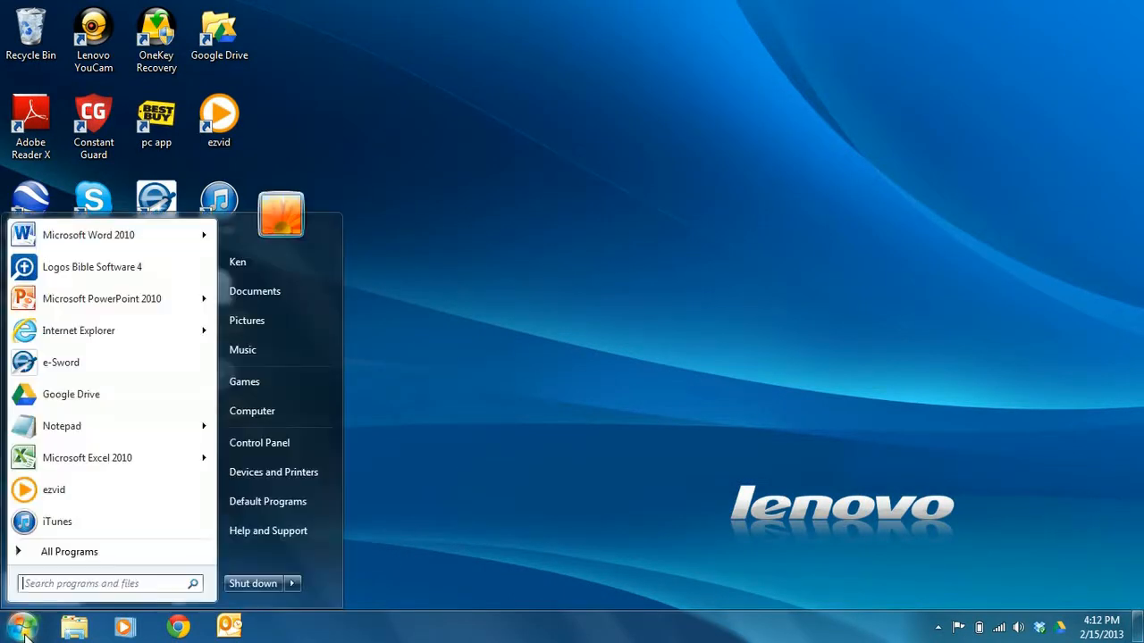
{"action": "left_click", "coordinate": [70, 552]}
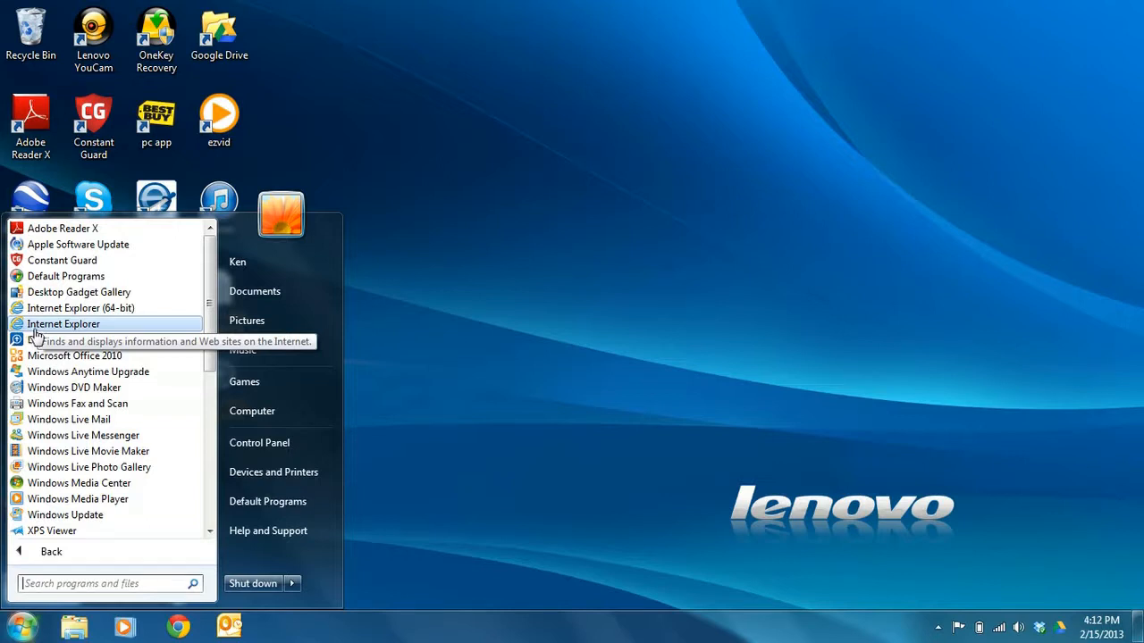
{"action": "right_click", "coordinate": [36, 330]}
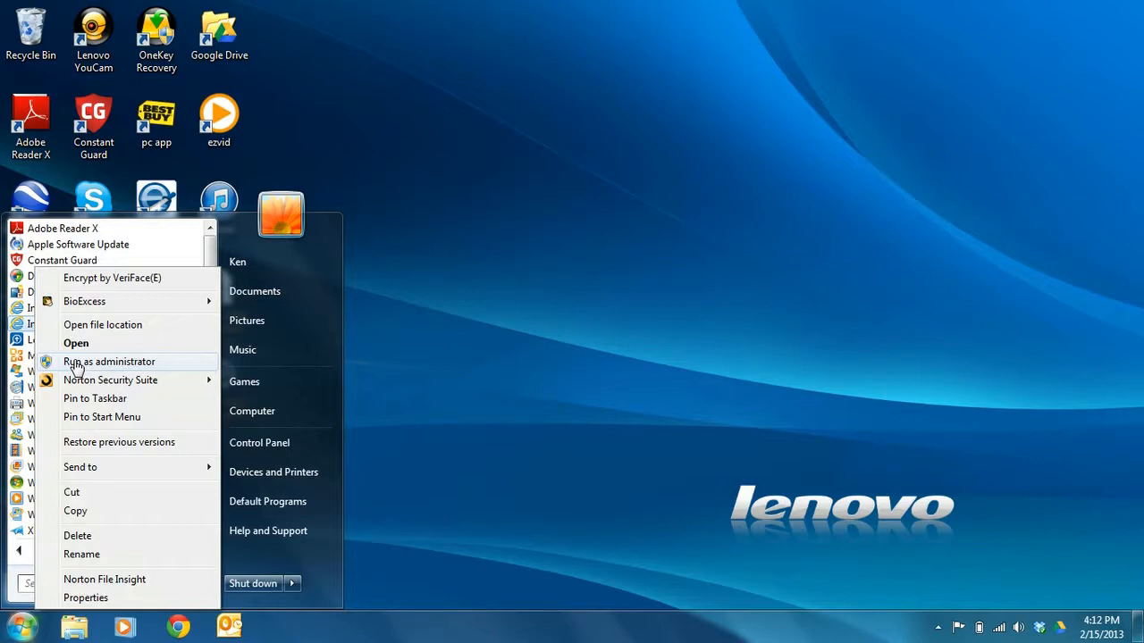
{"action": "key", "text": "Escape"}
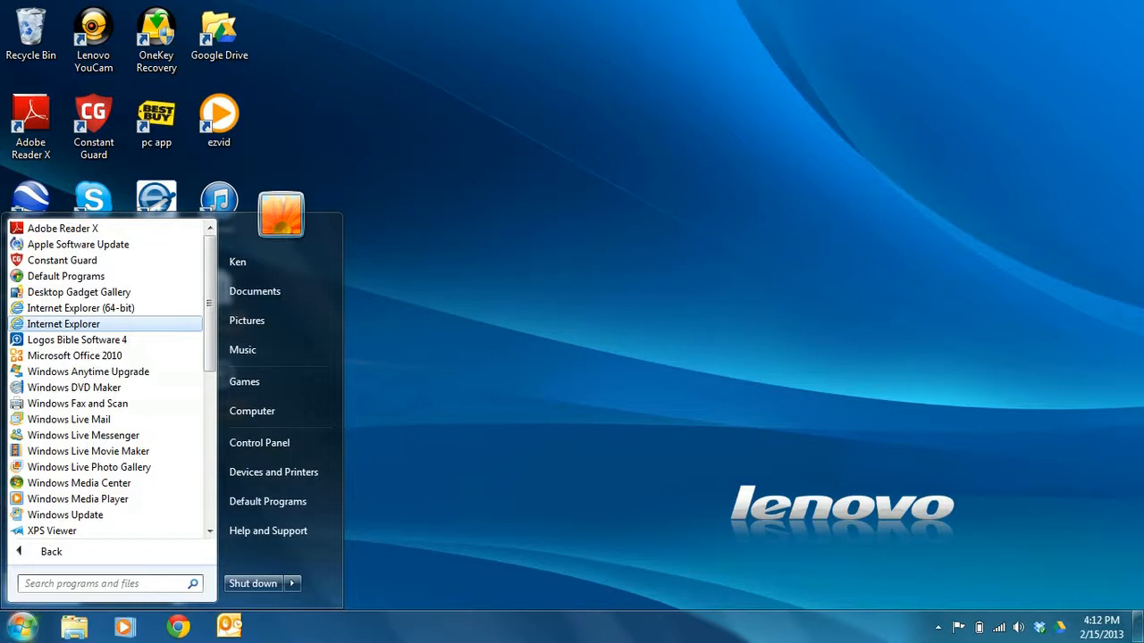
{"action": "left_click", "coordinate": [80, 324]}
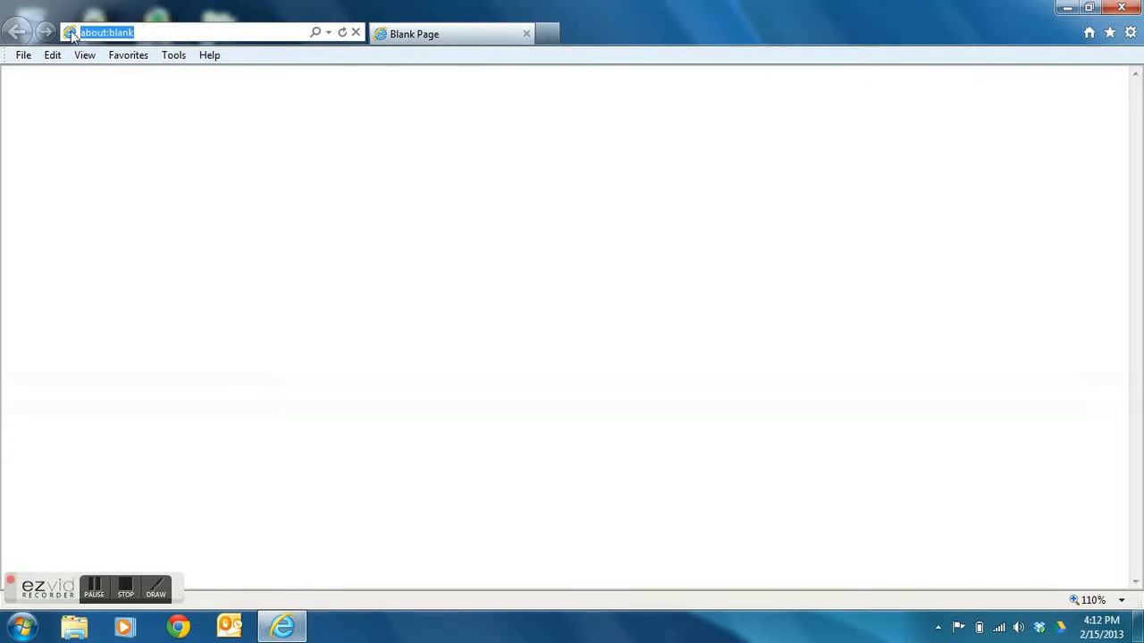
- Enter maar.mlxchange.com/ax in the address bar
{"action": "type", "text": "maar.m"}
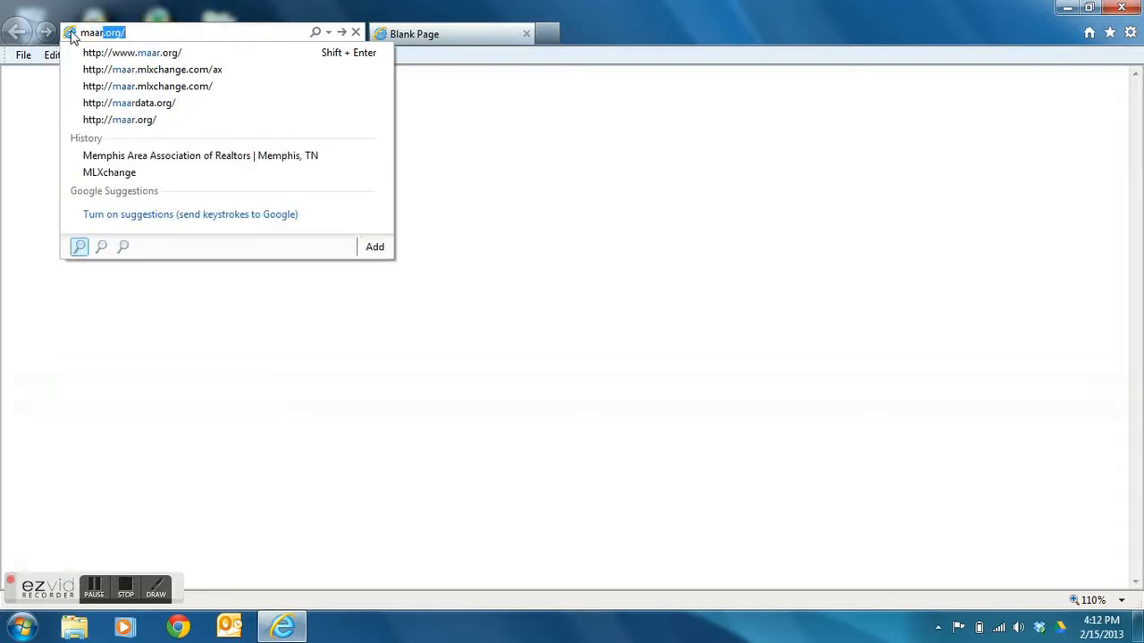
{"action": "type", "text": "l"}
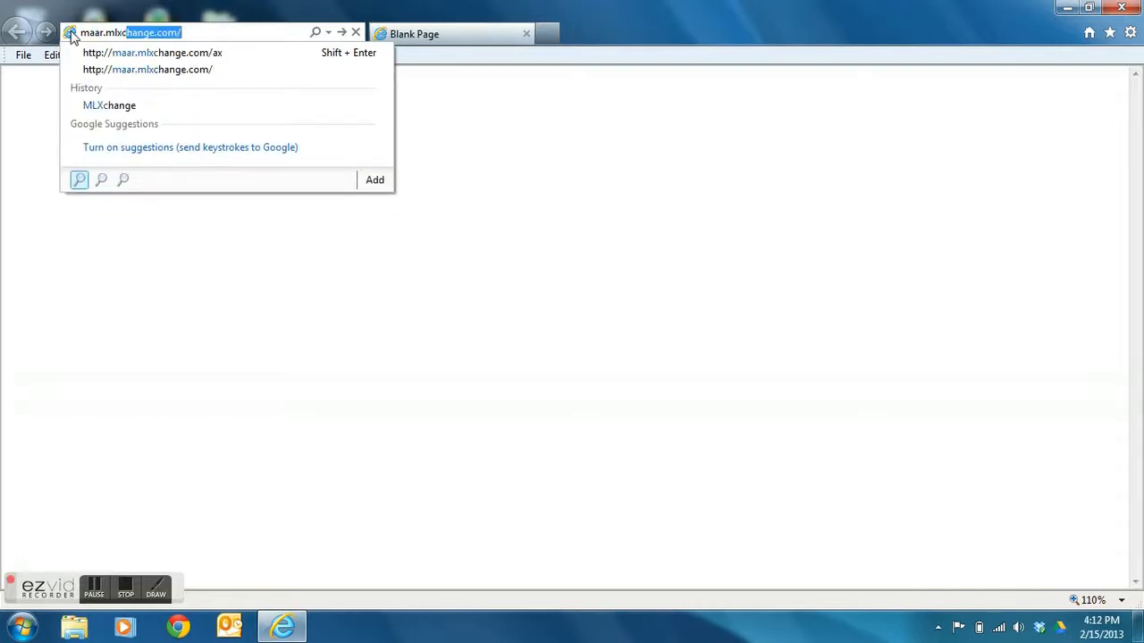
{"action": "type", "text": "xchange.com"}
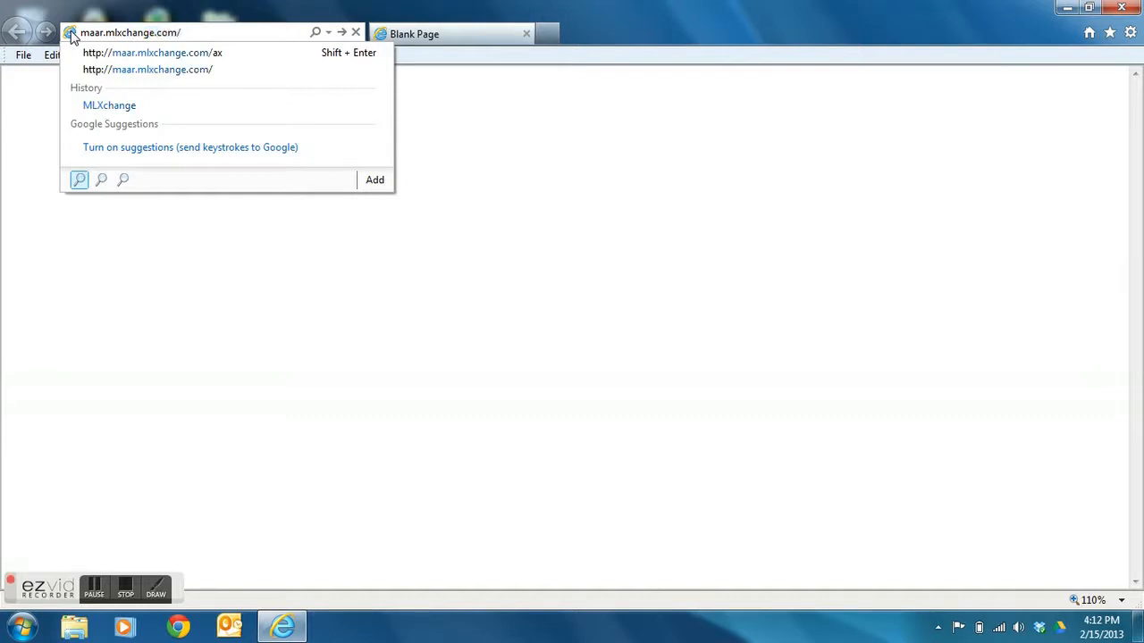
{"action": "type", "text": "/ax"}
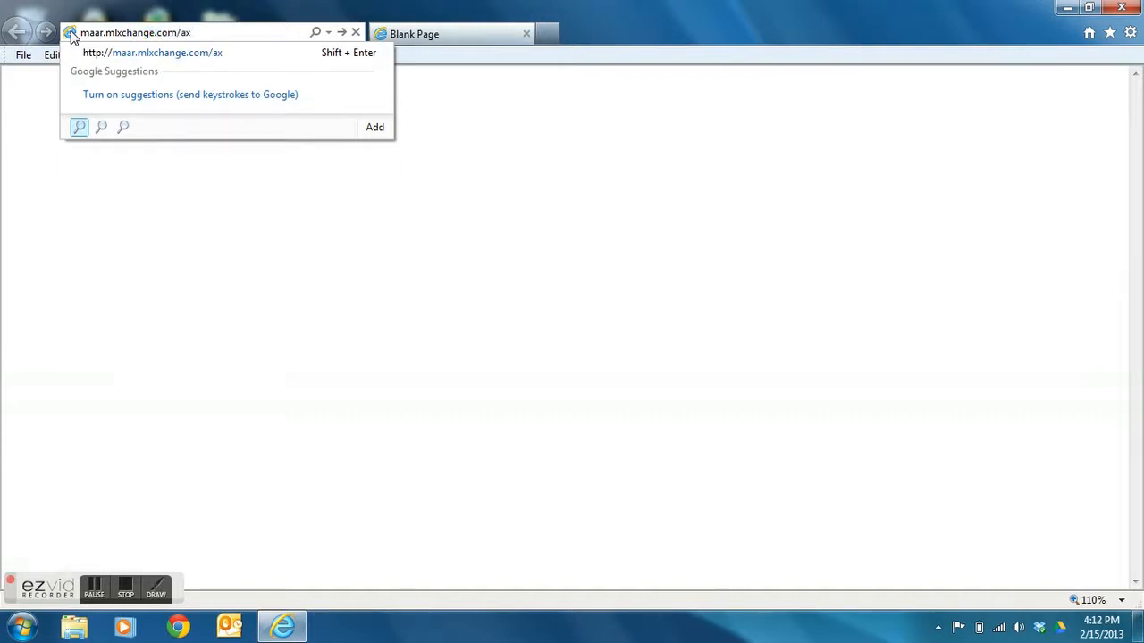
{"action": "key", "text": "Return"}
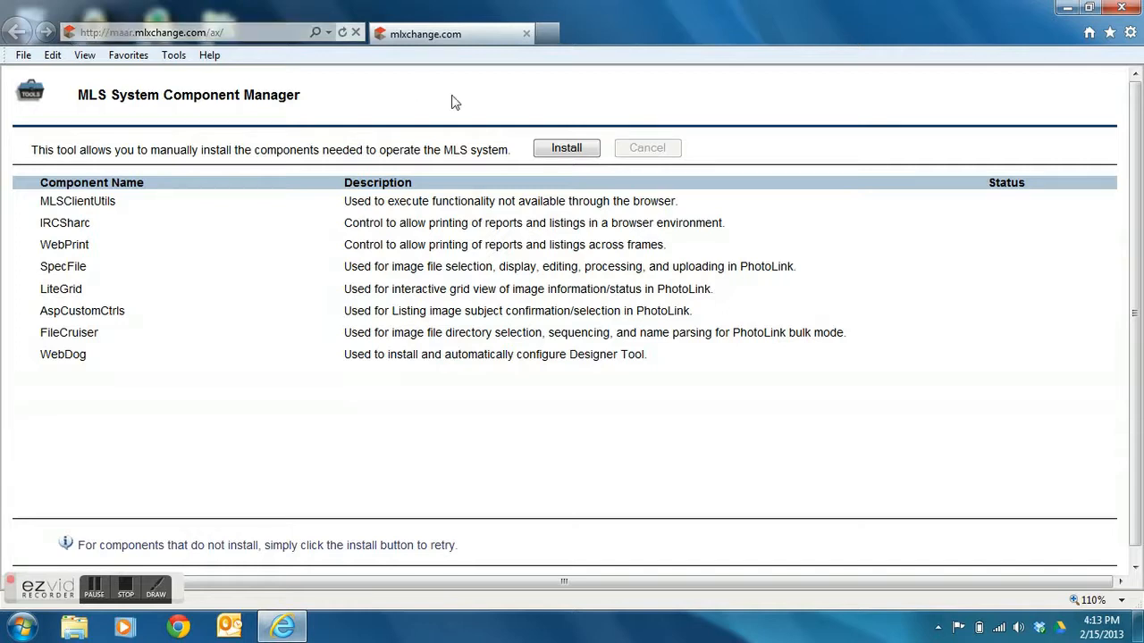
- Begin the MLS component install, allowing the blocked ActiveX control, until the MLSClientUtils.cab prompt appears
{"action": "left_click", "coordinate": [563, 152]}
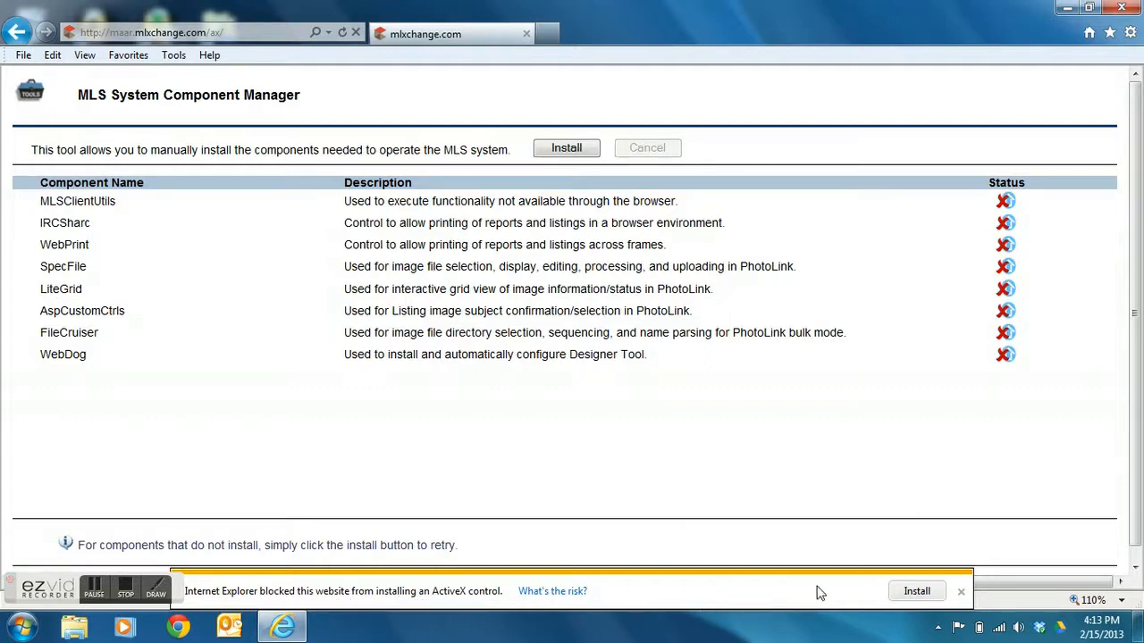
{"action": "left_click", "coordinate": [918, 593]}
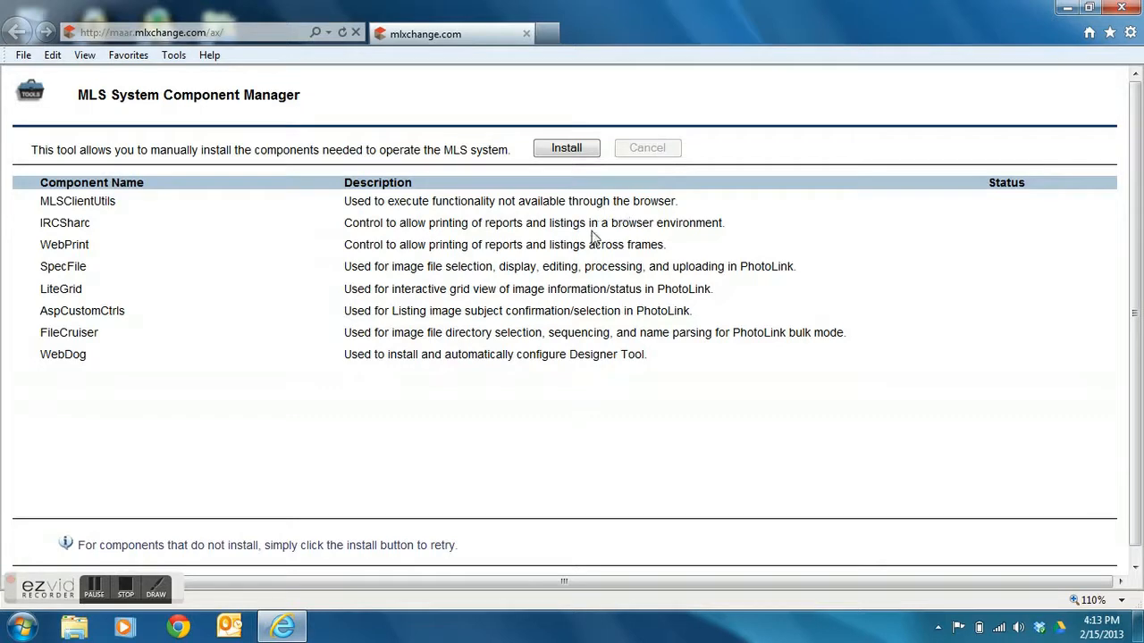
{"action": "left_click", "coordinate": [568, 152]}
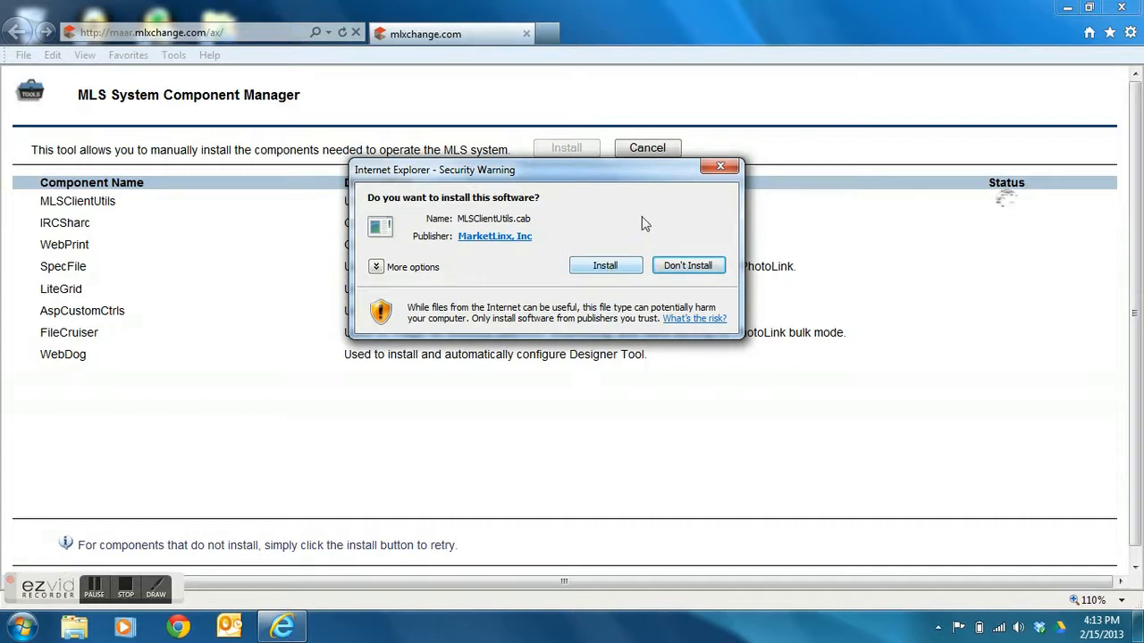
- Approve the MLSClientUtils and MFC80 installs and accept the Visual C++ 2005 license
{"action": "left_click", "coordinate": [601, 270]}
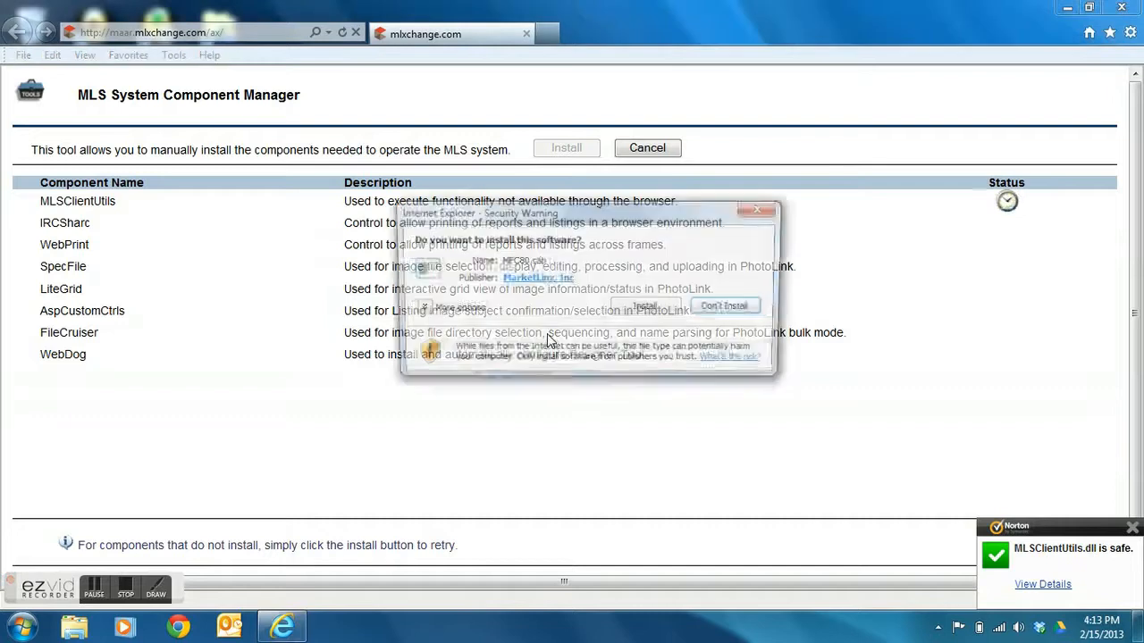
{"action": "left_click", "coordinate": [664, 314]}
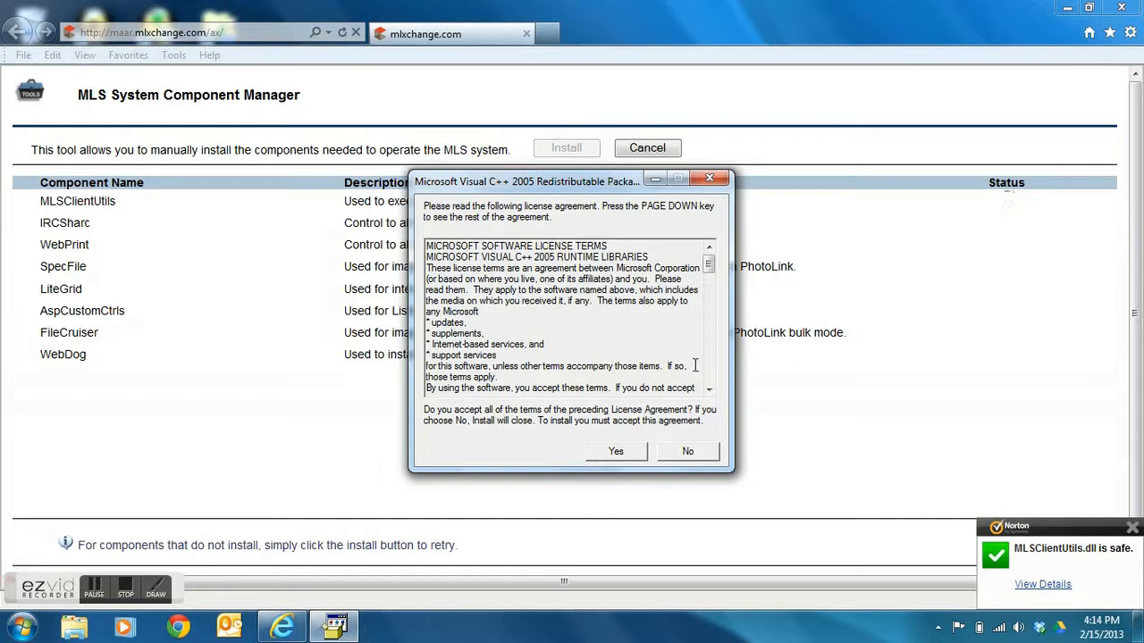
{"action": "left_click", "coordinate": [615, 451]}
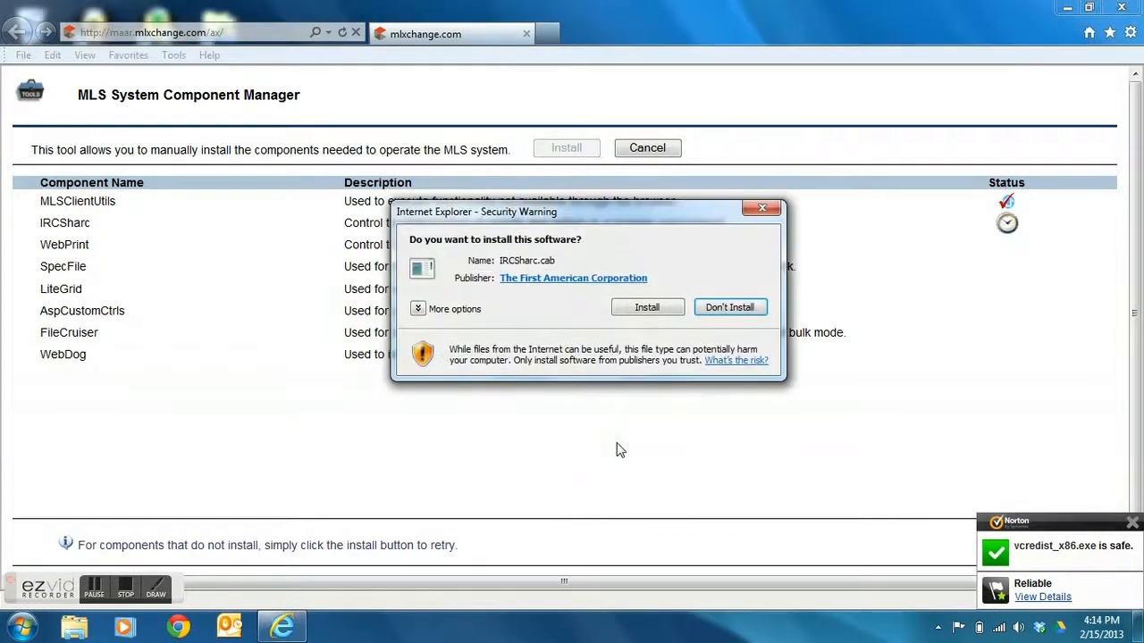
- Approve the IRCSharc, MSXML6, MFC90, IRCWebPrint and SpecFile package installs
{"action": "left_click", "coordinate": [632, 308]}
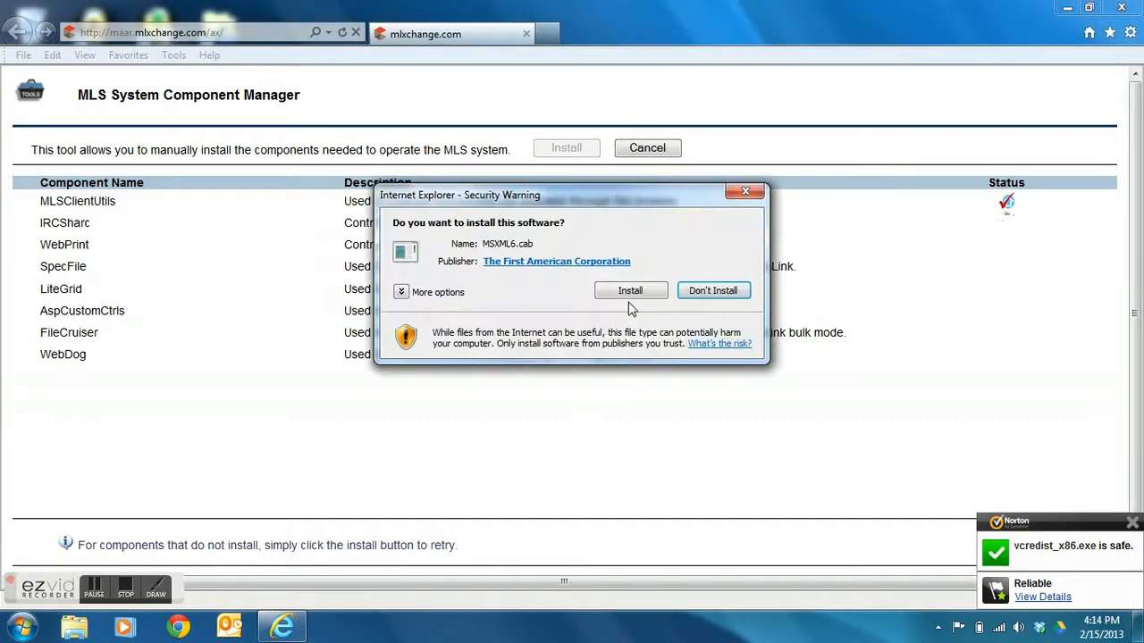
{"action": "left_click", "coordinate": [631, 295]}
{"action": "left_click", "coordinate": [631, 293]}
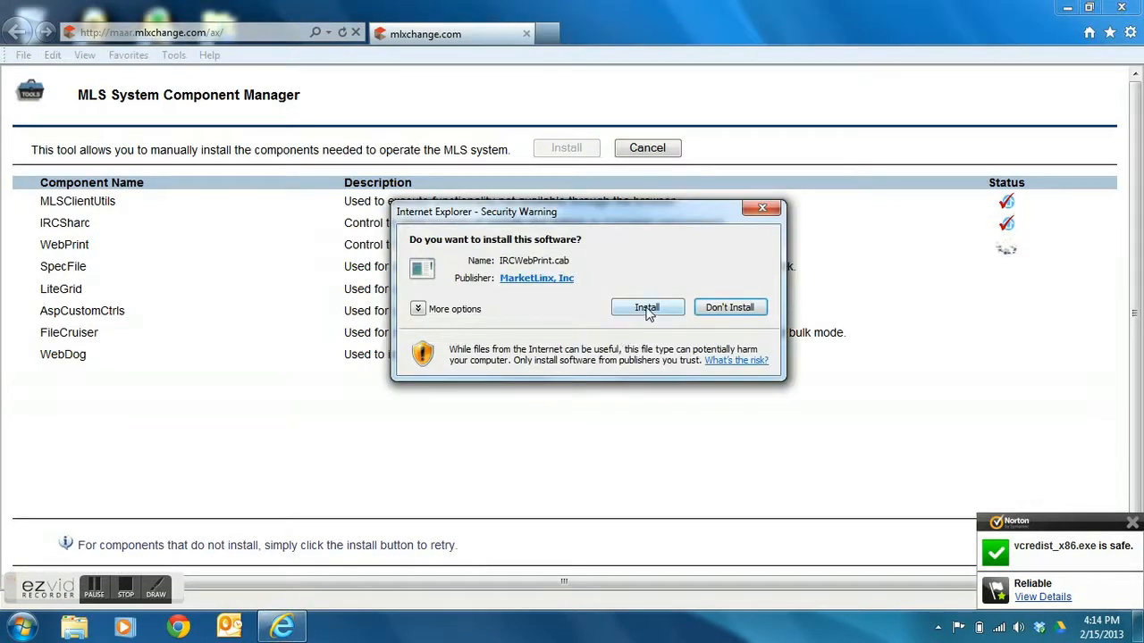
{"action": "left_click", "coordinate": [646, 309]}
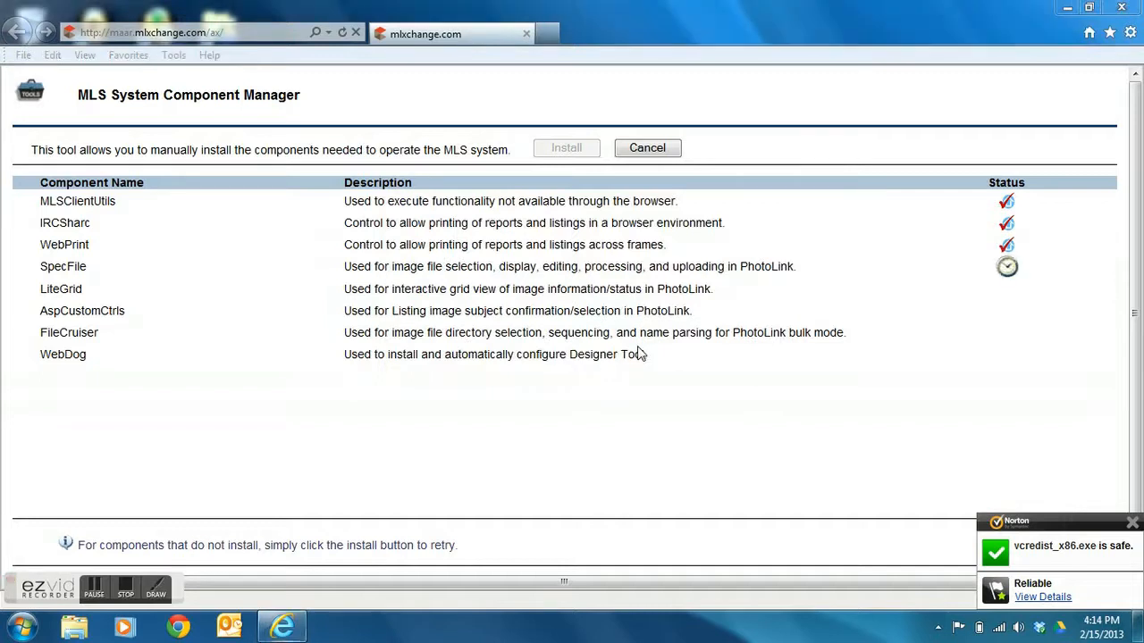
{"action": "left_click", "coordinate": [645, 308]}
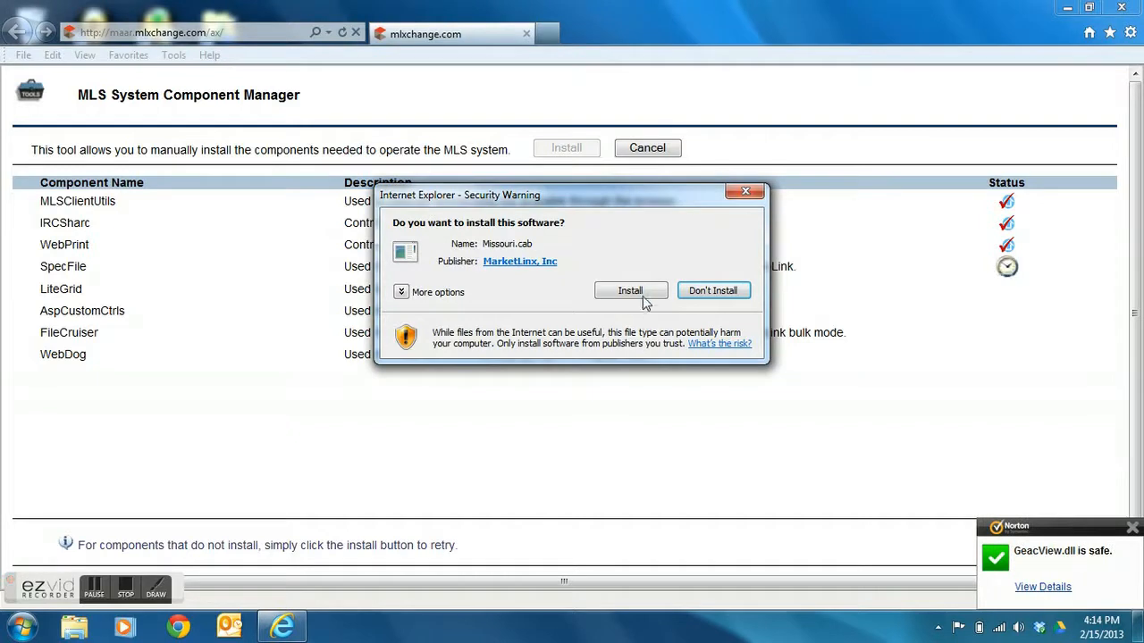
- Approve Missouri, postpone the restart, then approve LiteGrid, AspCustomCtrls, FileCruiser and WebDog
{"action": "left_click", "coordinate": [630, 291]}
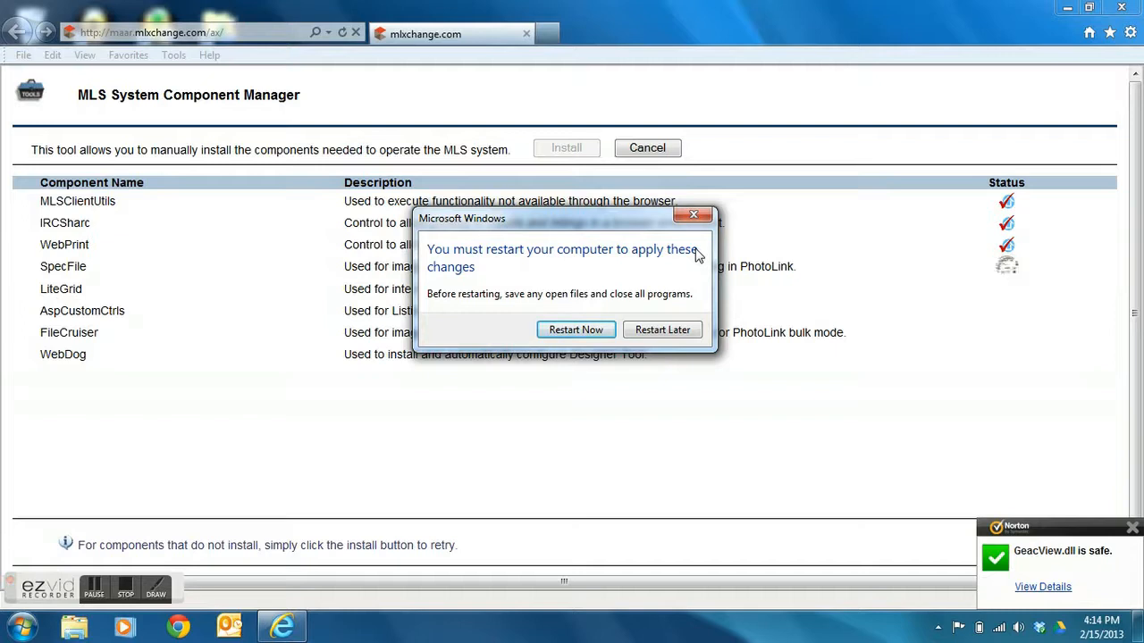
{"action": "left_click", "coordinate": [685, 333]}
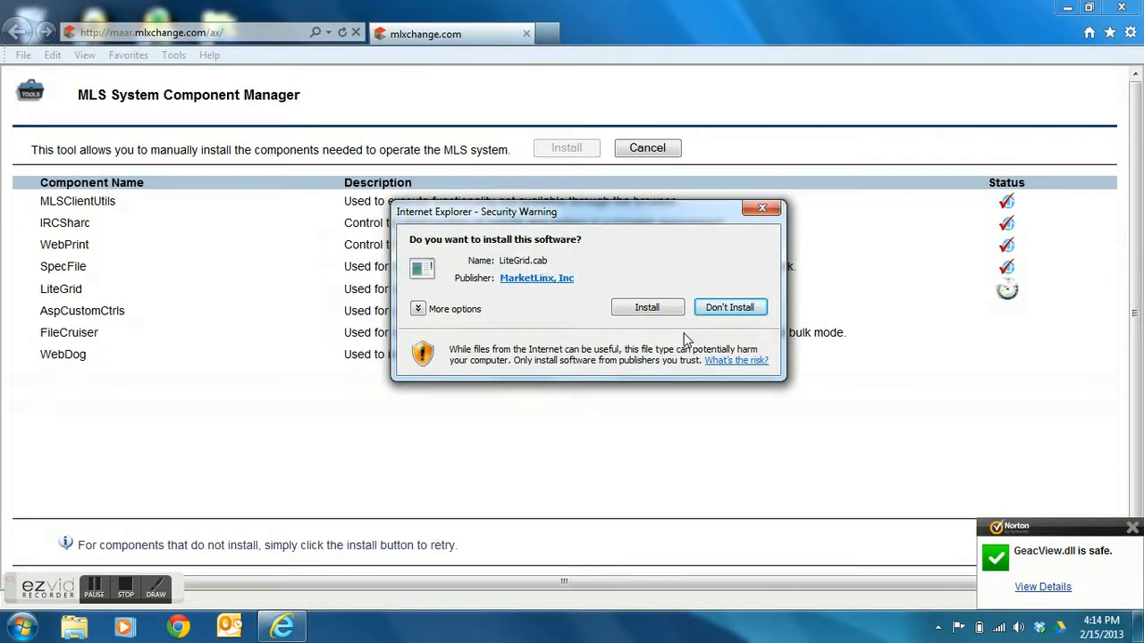
{"action": "left_click", "coordinate": [652, 308]}
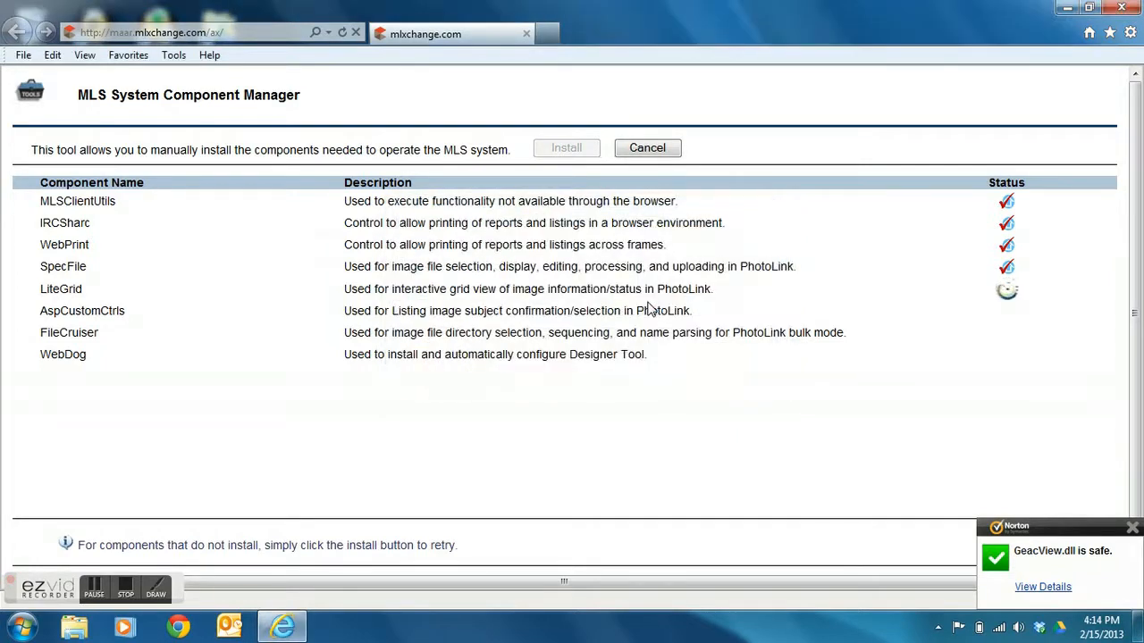
{"action": "left_click", "coordinate": [605, 268]}
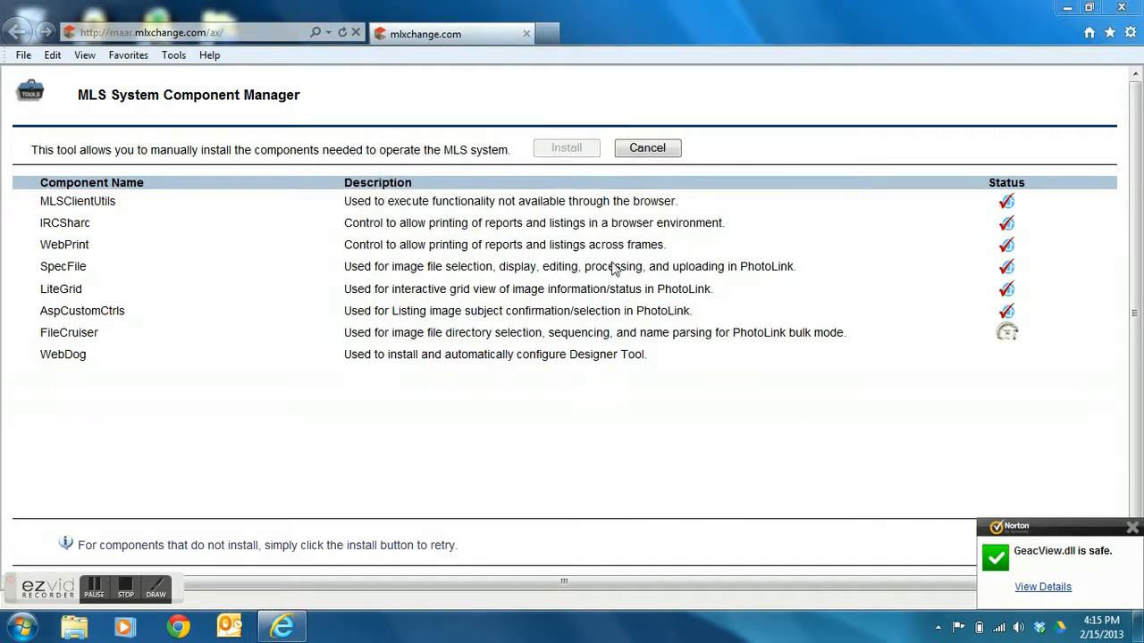
{"action": "left_click", "coordinate": [630, 289]}
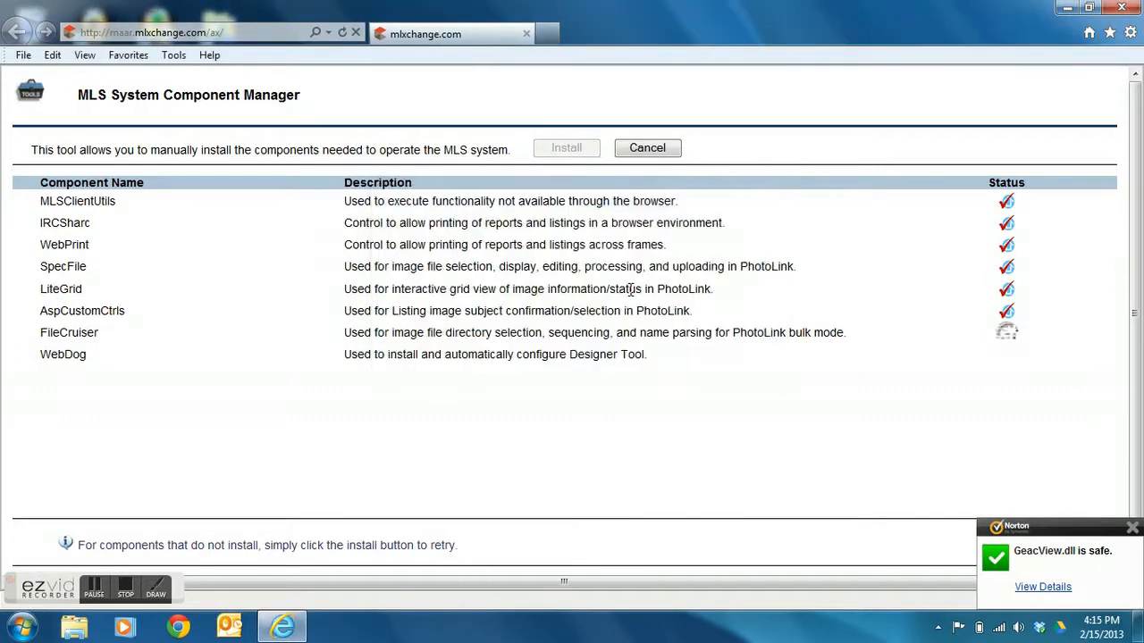
{"action": "left_click", "coordinate": [630, 302]}
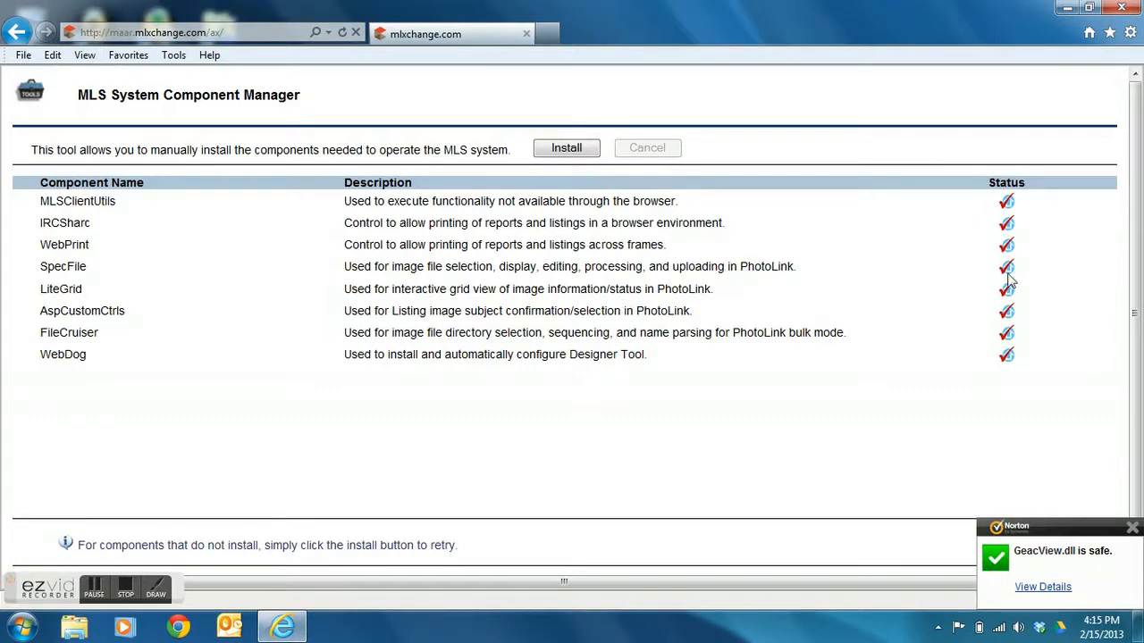
- Rerun the install to confirm all components, close the browser, and relaunch Internet Explorer from Start
{"action": "left_click", "coordinate": [568, 152]}
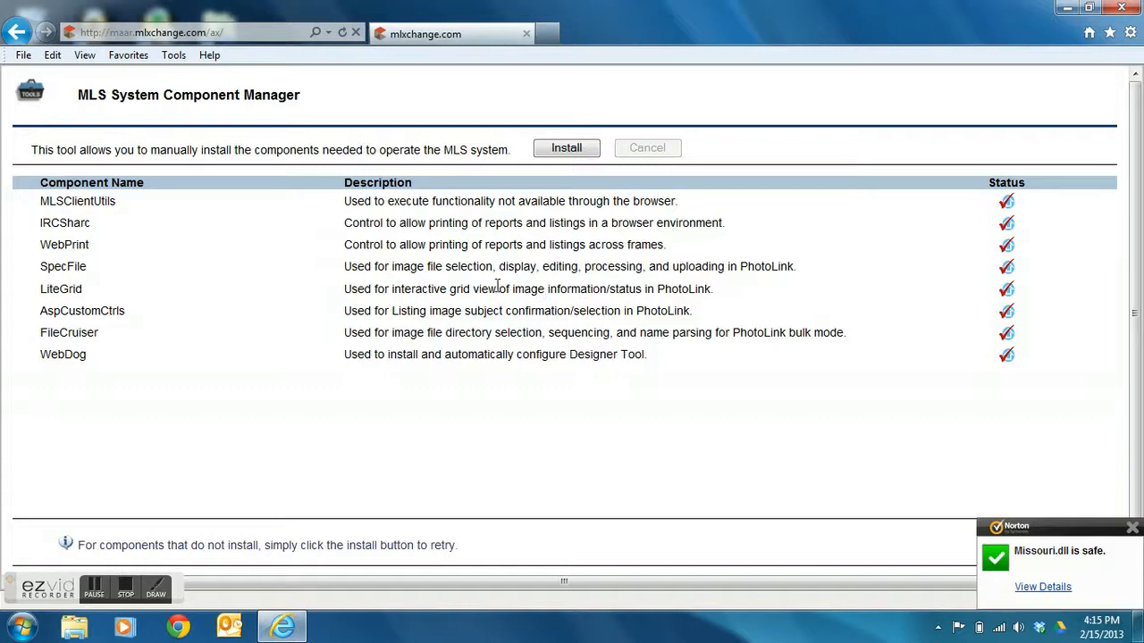
{"action": "left_click", "coordinate": [1124, 8]}
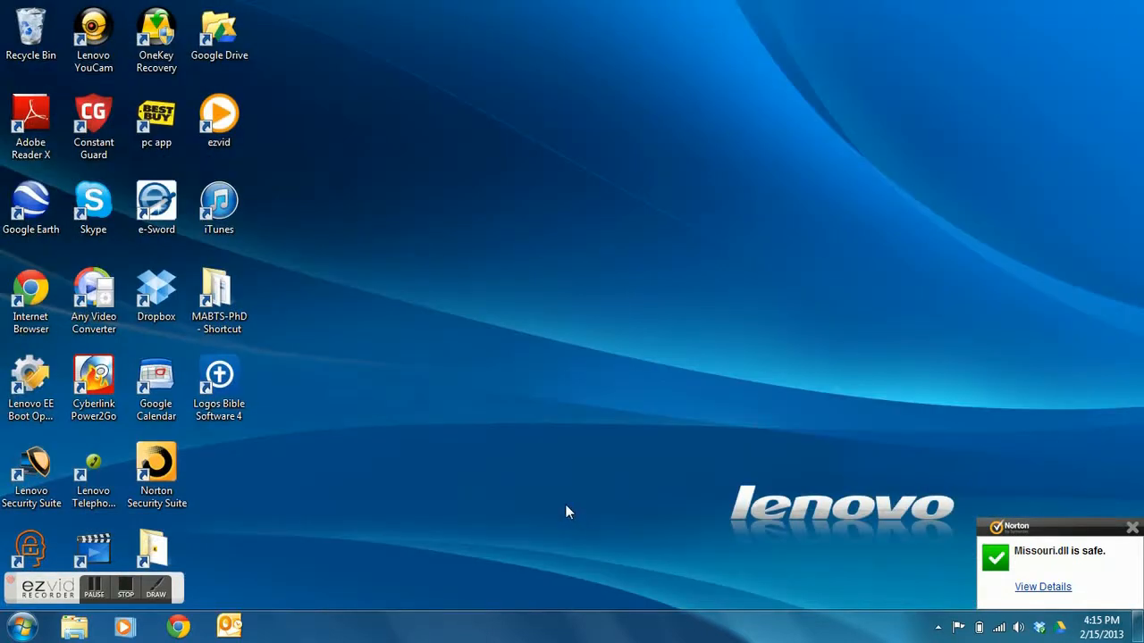
{"action": "left_click", "coordinate": [21, 627]}
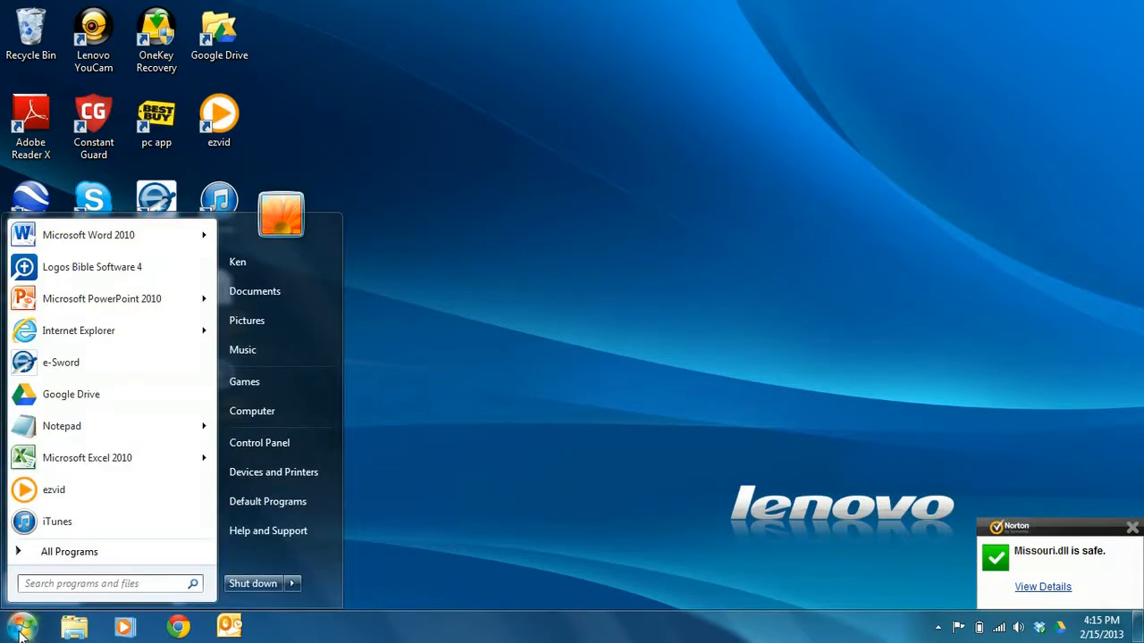
{"action": "left_click", "coordinate": [100, 339]}
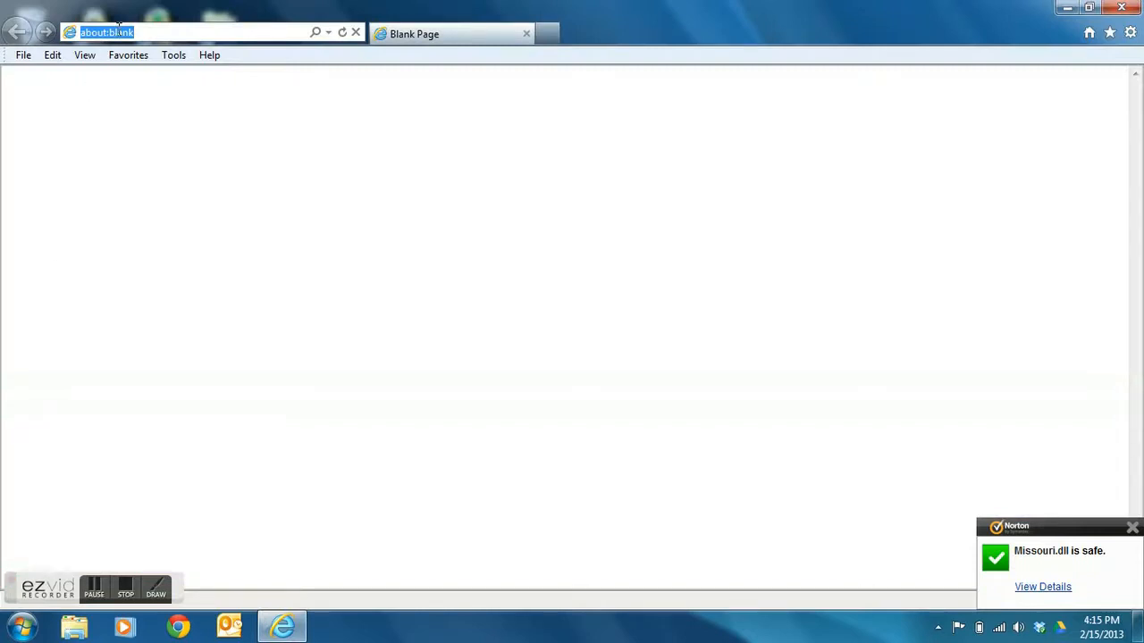
{"action": "type", "text": "www.maar.org/"}
{"action": "key", "text": "Return"}
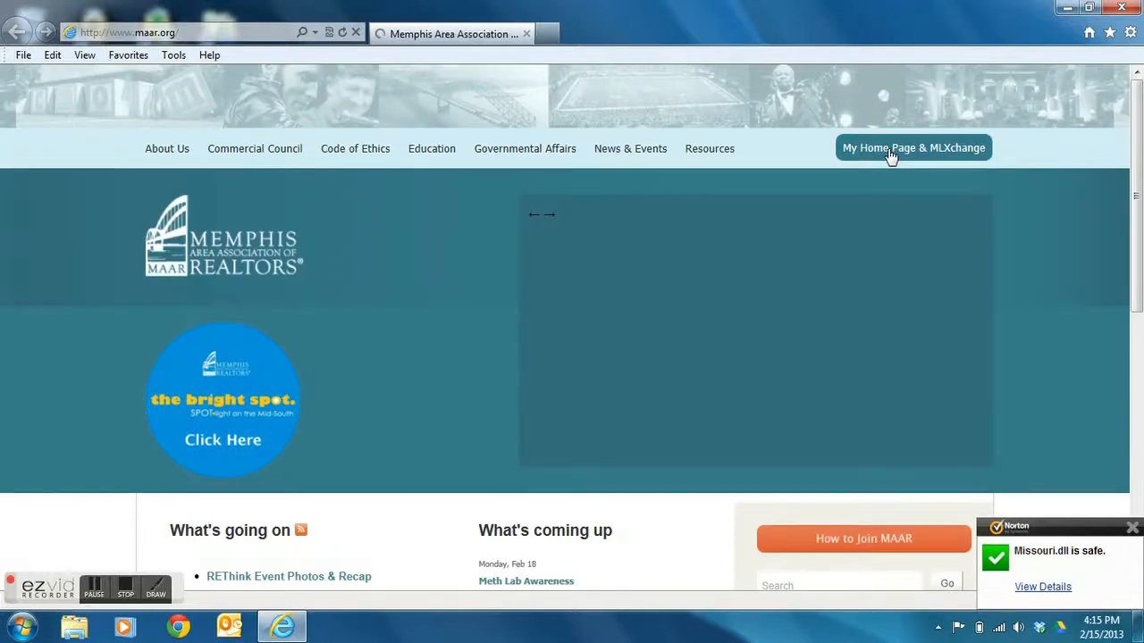
{"action": "left_click", "coordinate": [888, 152]}
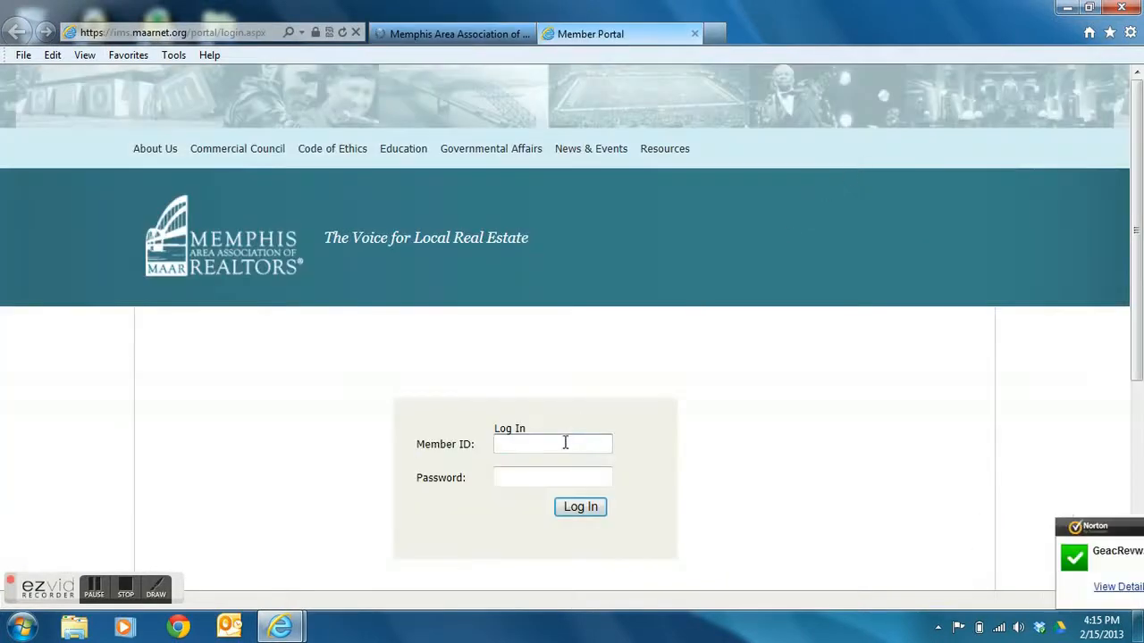
- Sign in with the member ID and password, decline saving the password, and open MLXchange
{"action": "type", "text": "21139"}
{"action": "key", "text": "Tab"}
{"action": "type", "text": "••••••••"}
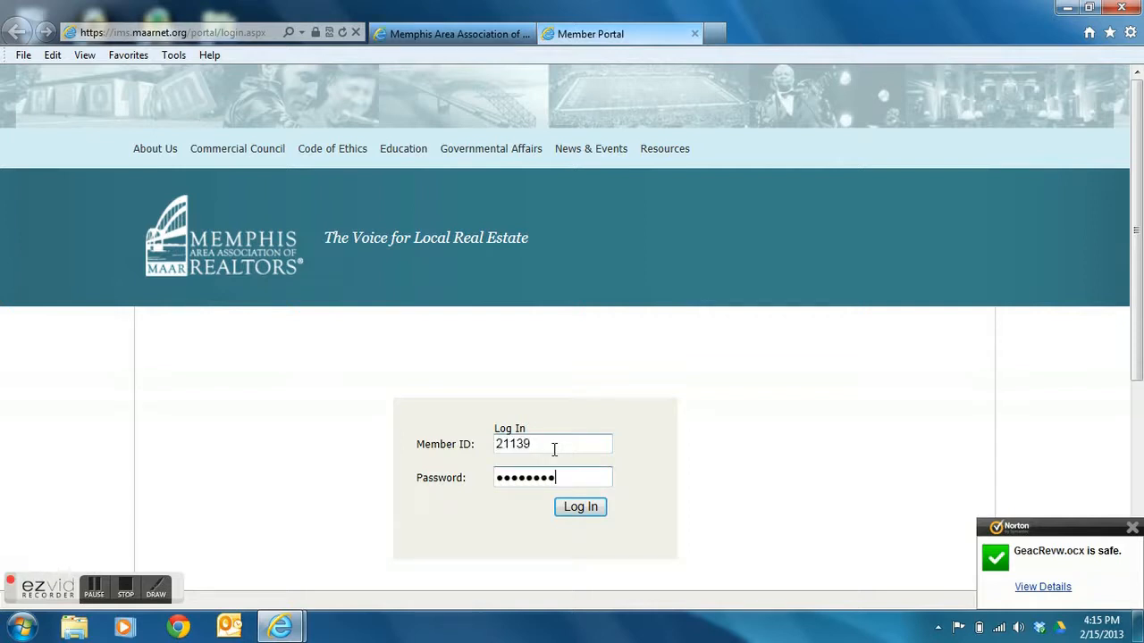
{"action": "key", "text": "Return"}
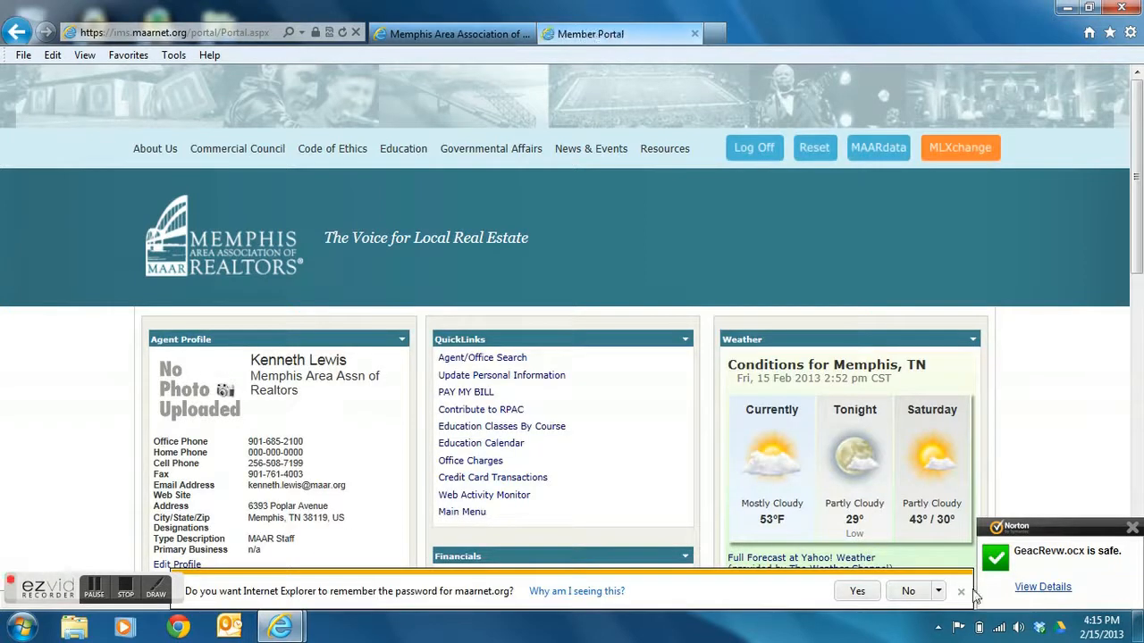
{"action": "left_click", "coordinate": [961, 592]}
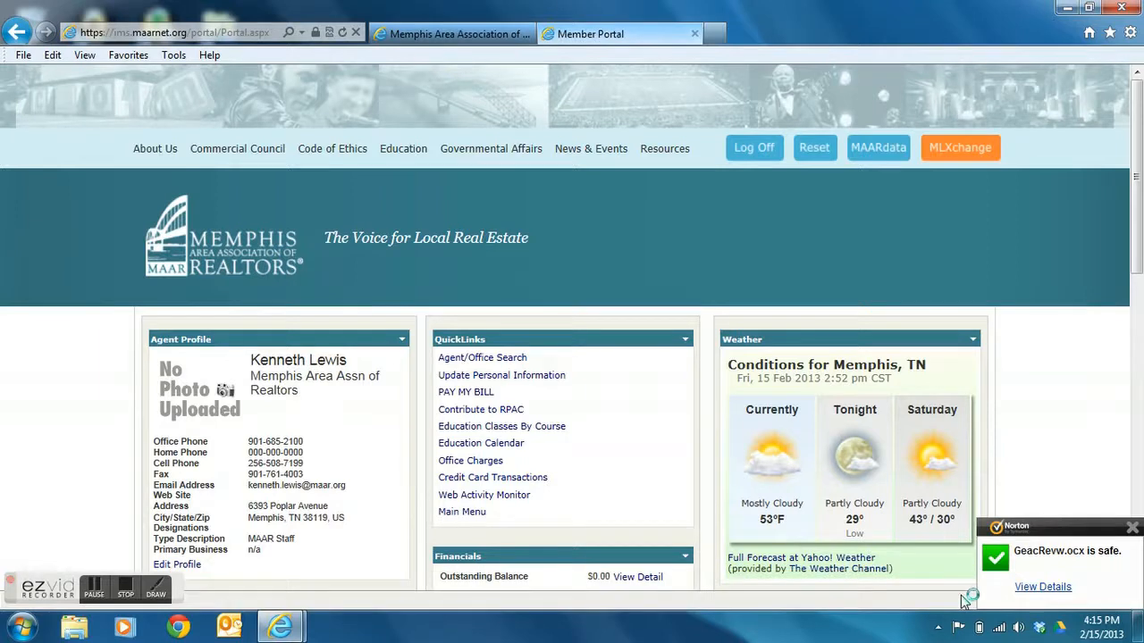
{"action": "left_click", "coordinate": [962, 152]}
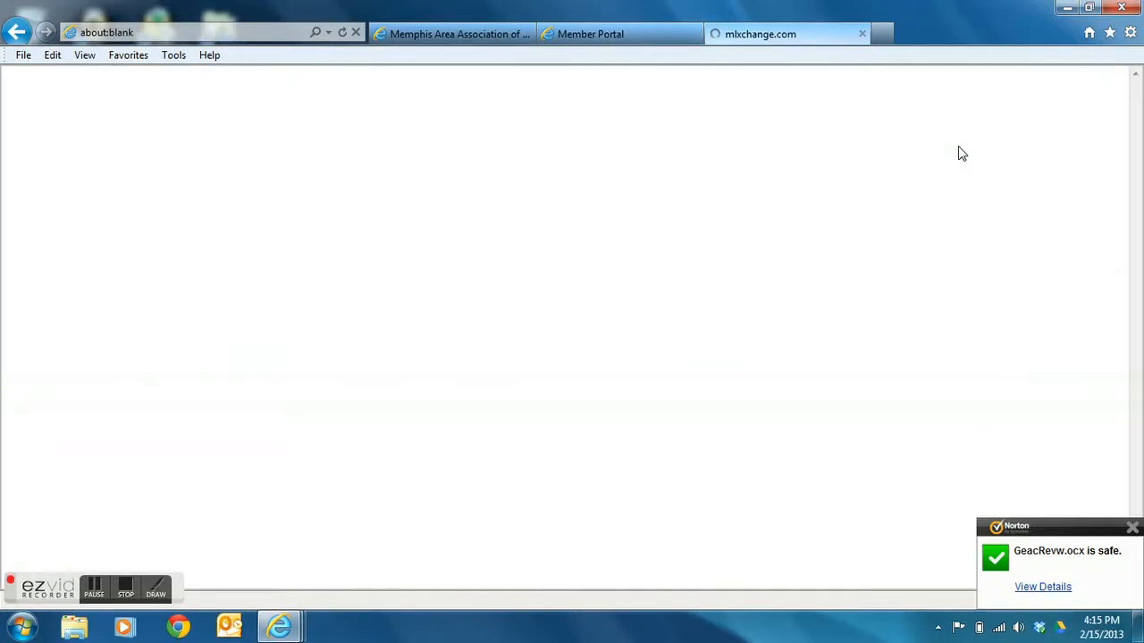